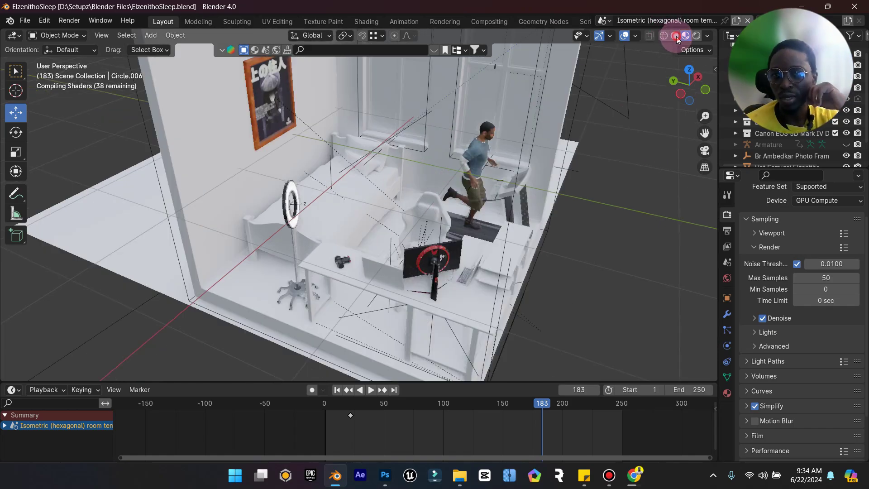
# - Compare the isometric room scene in Material Preview and Solid viewport shading, ending in Solid
pyautogui.click(675, 36)
pyautogui.click(684, 36)
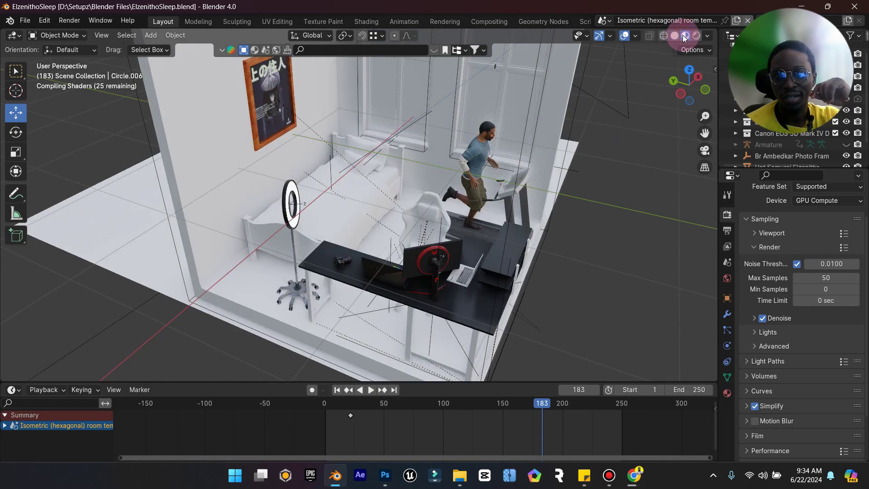
pyautogui.scroll(2, 509, 239)
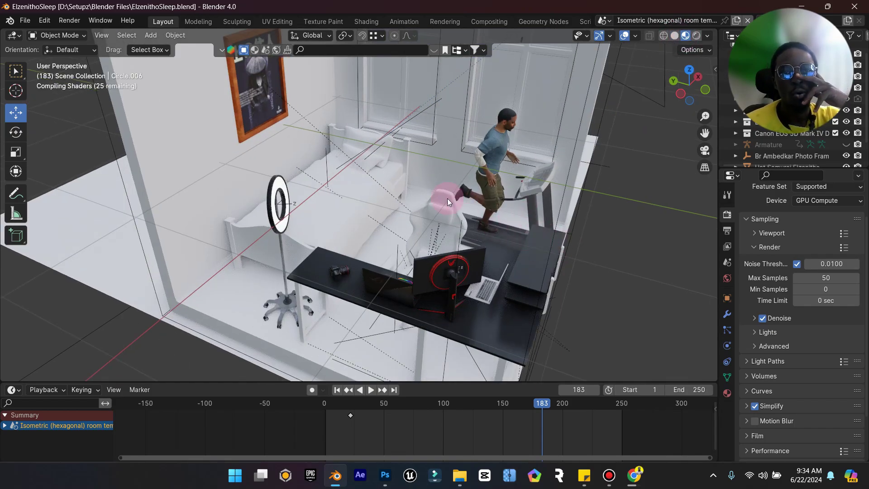
pyautogui.click(674, 37)
pyautogui.scroll(-5, 575, 216)
pyautogui.moveTo(574, 216)
pyautogui.mouseDown(button='middle')
pyautogui.moveTo(517, 210)
pyautogui.moveTo(547, 207)
pyautogui.moveTo(507, 199)
pyautogui.mouseUp(button='middle')
# - Create a new General file and delete the default cube, camera and light
pyautogui.click(25, 20)
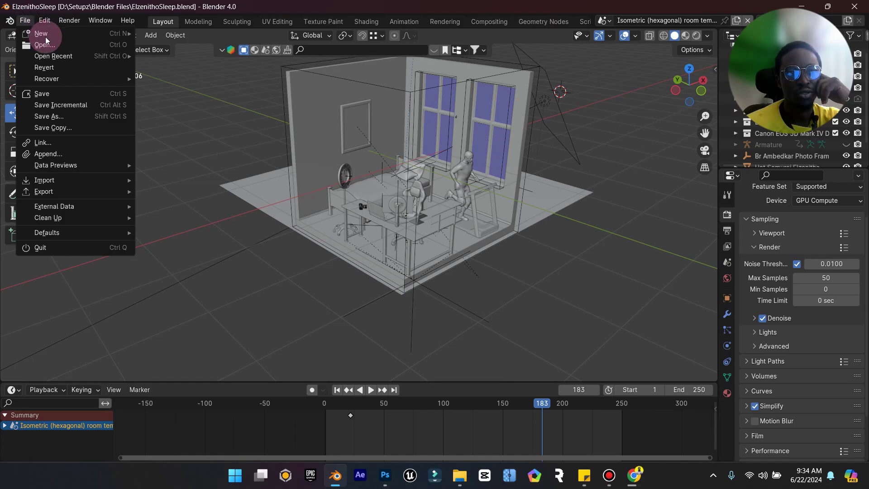
pyautogui.moveTo(62, 34)
pyautogui.click(160, 35)
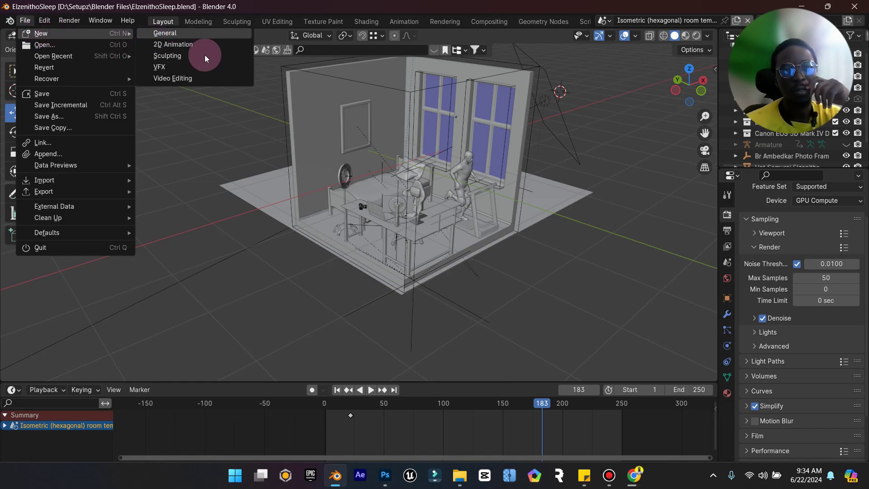
pyautogui.moveTo(450, 236); pyautogui.dragTo(475, 241, button='middle')
pyautogui.press('a')
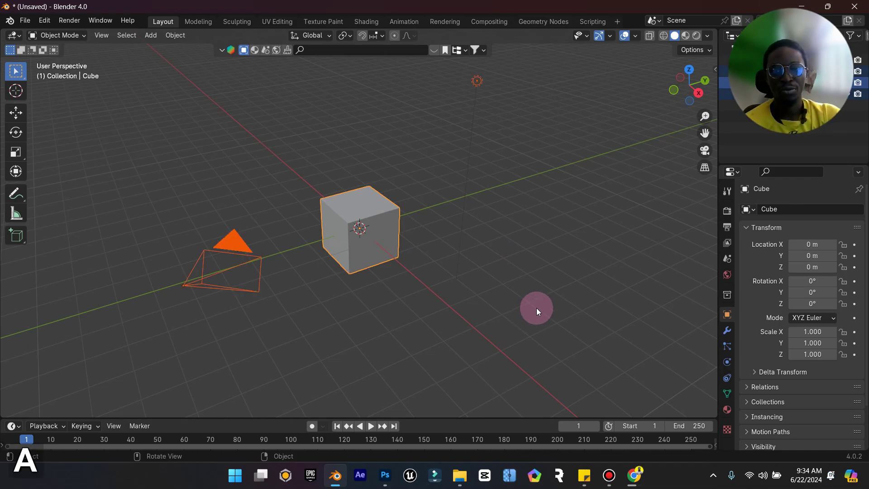
pyautogui.press('Delete')
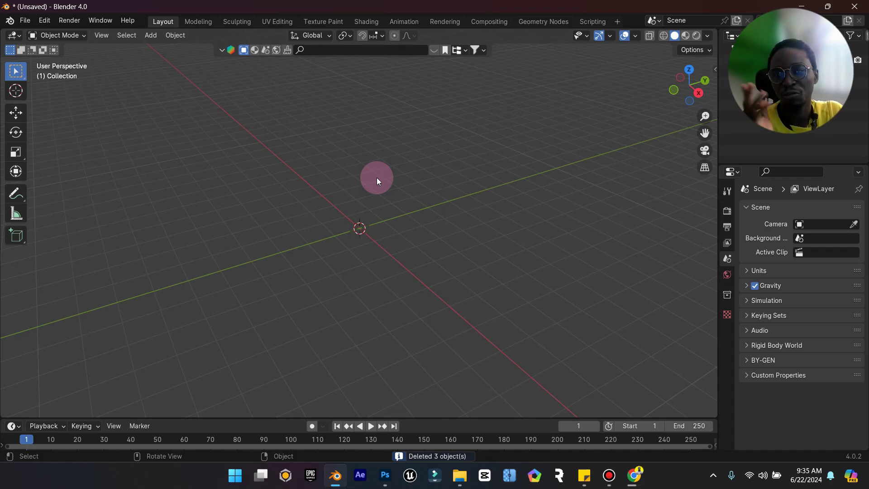
pyautogui.moveTo(386, 175); pyautogui.dragTo(391, 192, button='middle')
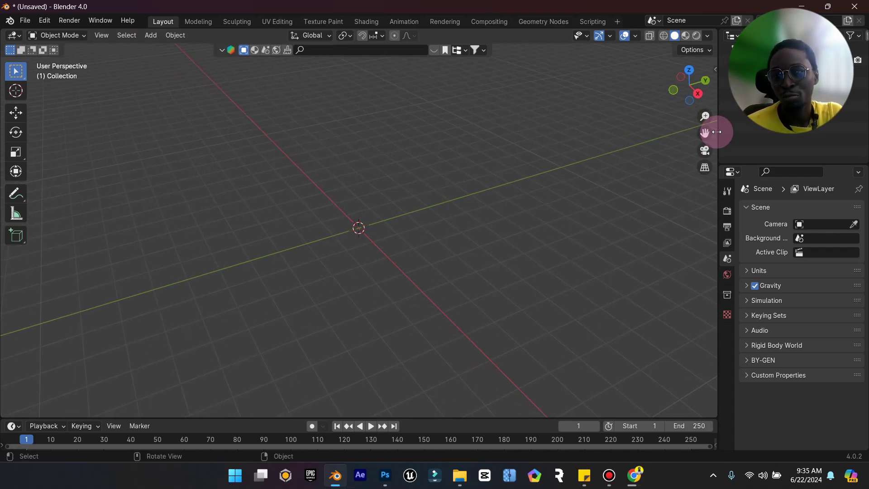
pyautogui.moveTo(705, 132); pyautogui.dragTo(706, 133)
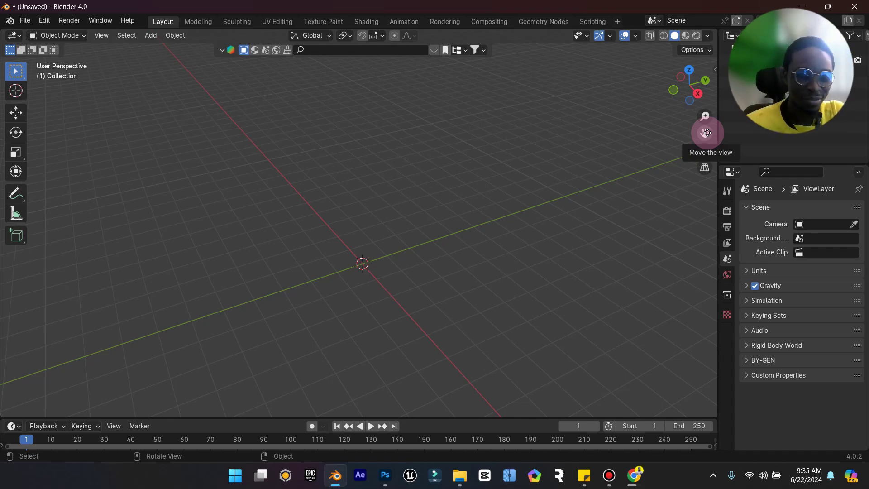
pyautogui.hotkey('shift', 'a')
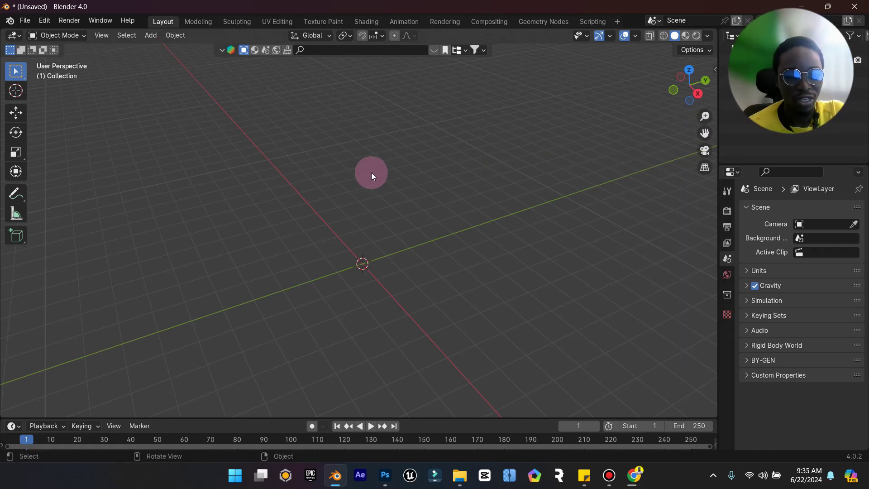
pyautogui.hotkey('shift', 'a')
pyautogui.moveTo(342, 271)
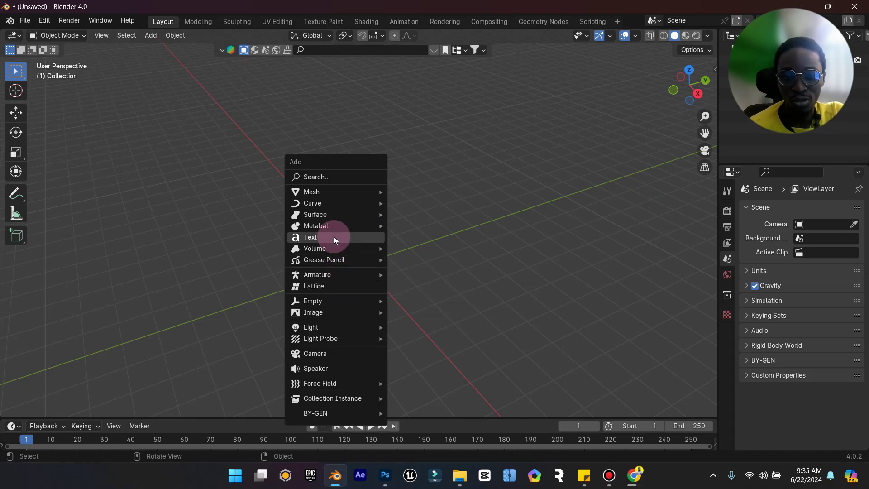
pyautogui.moveTo(351, 191)
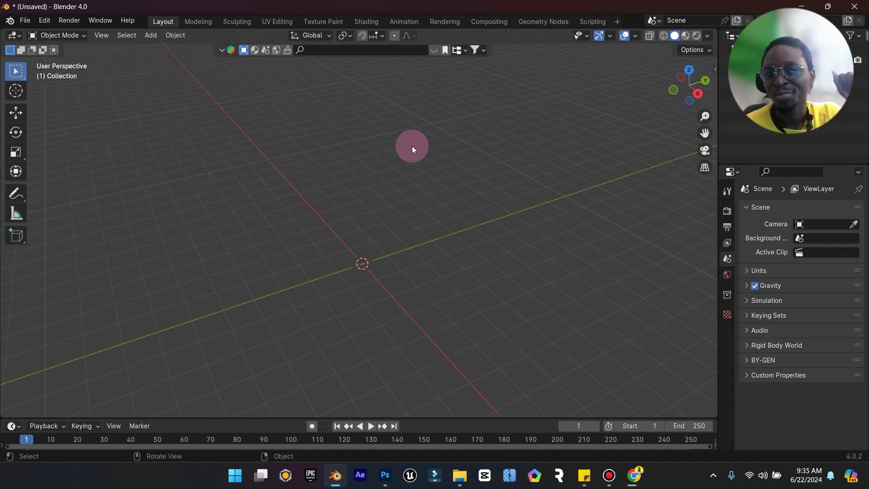
# - Switch to Chrome, open sketchfab.com and browse the model collections in its newsfeed
pyautogui.click(634, 475)
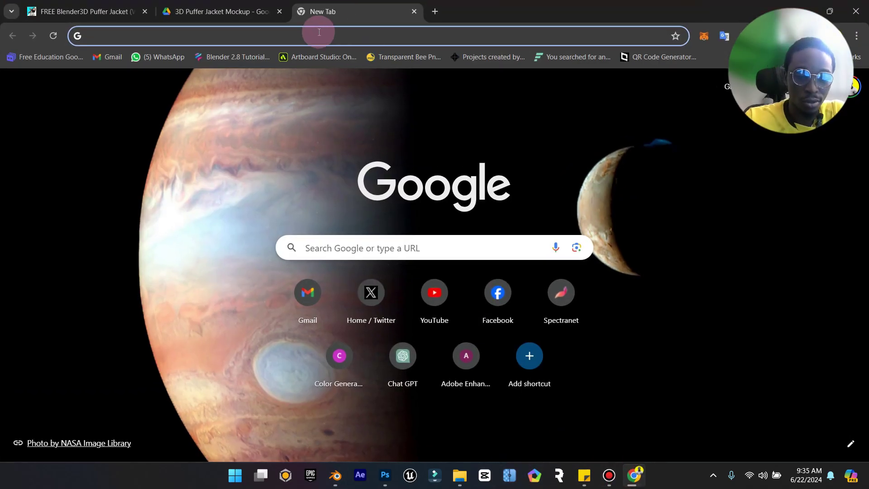
pyautogui.write('sketchfab.com')
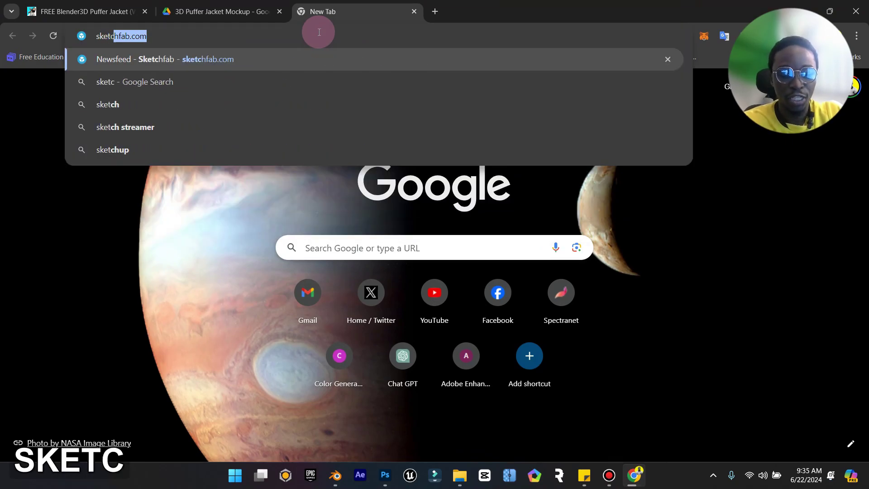
pyautogui.press('Right')
pyautogui.press('Return')
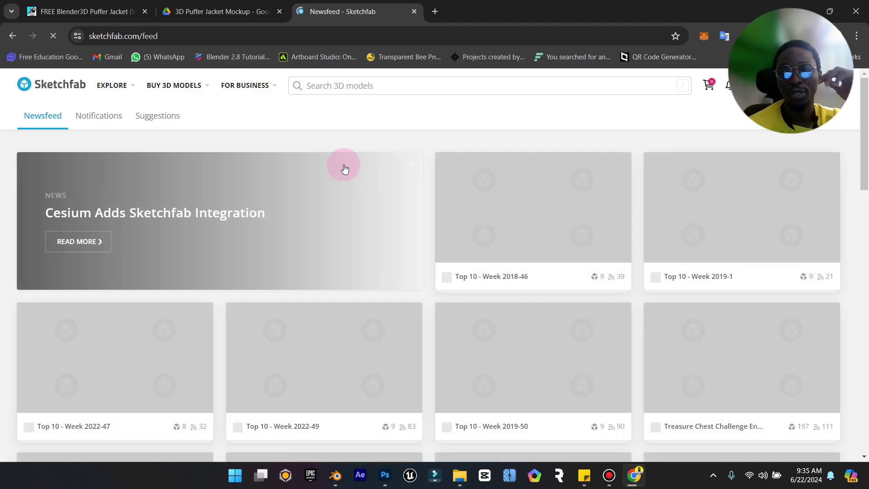
pyautogui.scroll(-2, 322, 300)
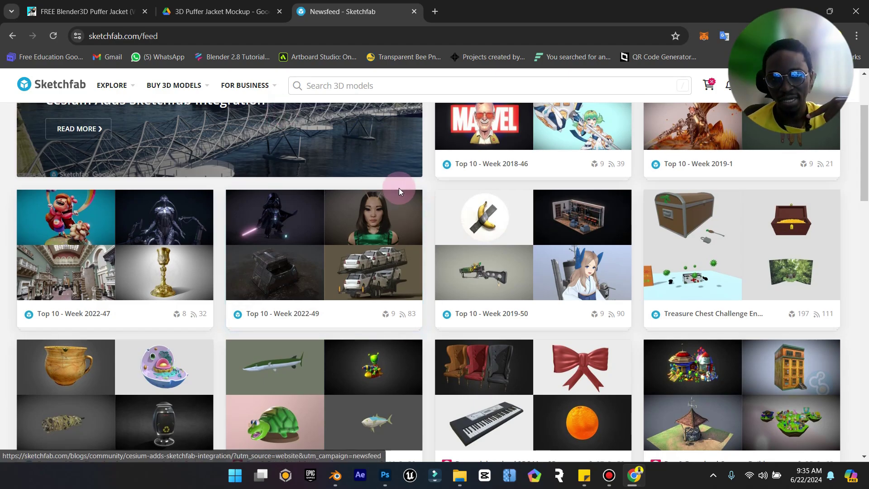
pyautogui.scroll(-2, 398, 189)
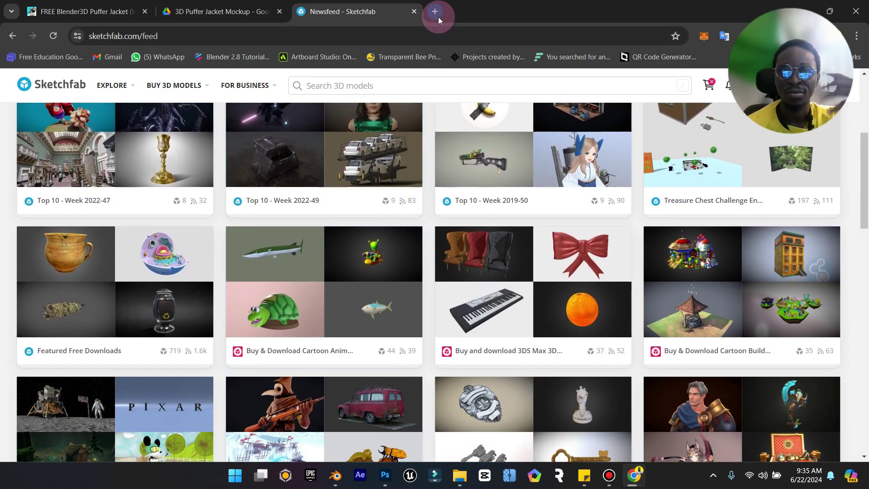
# - Search Google for "sketchfab addon blender" in a new browser tab
pyautogui.click(437, 17)
pyautogui.write('skte')
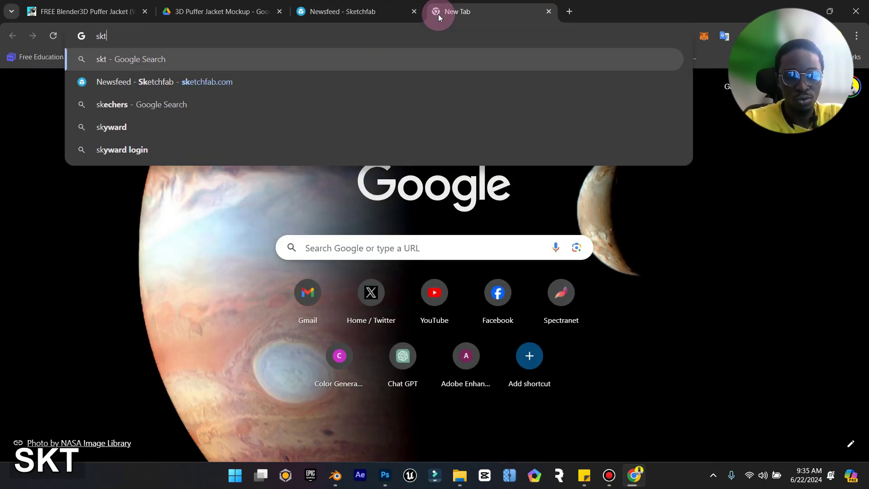
pyautogui.press('BackSpace')
pyautogui.press('BackSpace')
pyautogui.write('e')
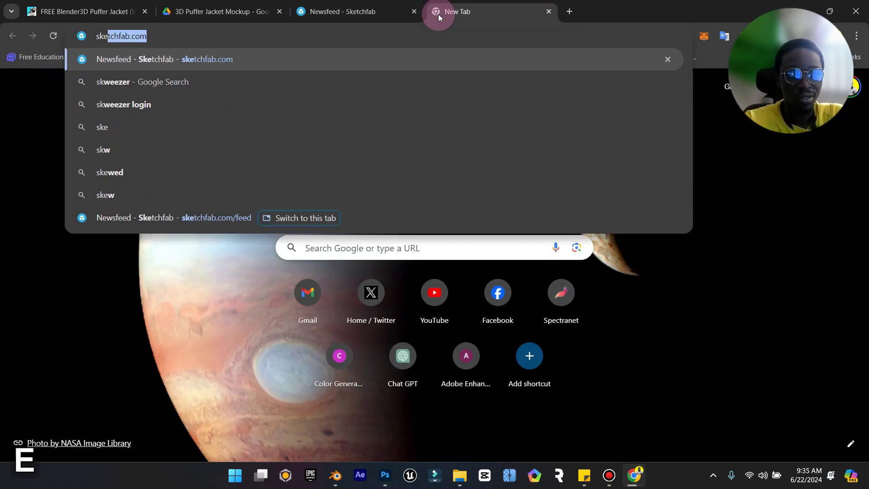
pyautogui.press('BackSpace')
pyautogui.press('BackSpace')
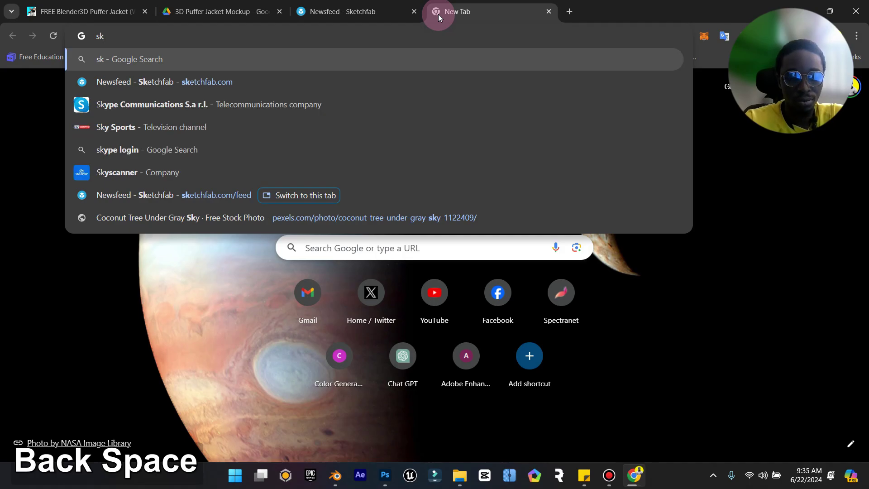
pyautogui.write('et')
pyautogui.press('Right')
pyautogui.press('BackSpace')
pyautogui.press('BackSpace')
pyautogui.press('BackSpace')
pyautogui.press('BackSpace')
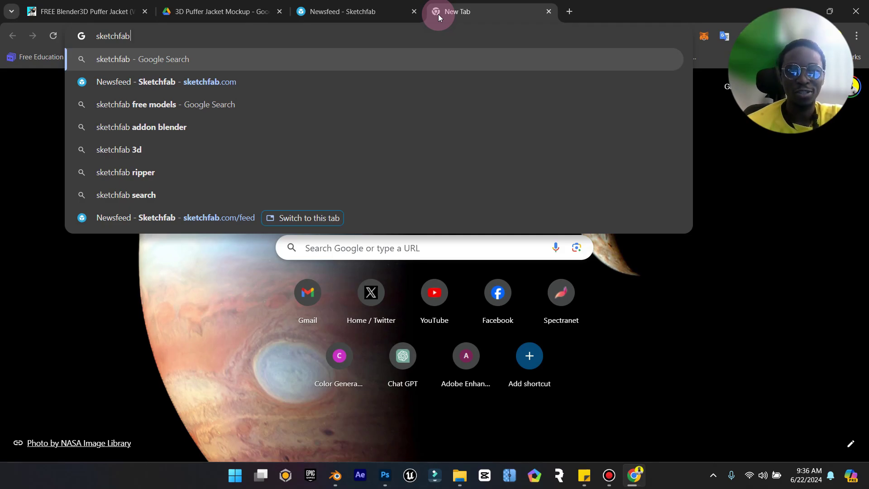
pyautogui.click(285, 121)
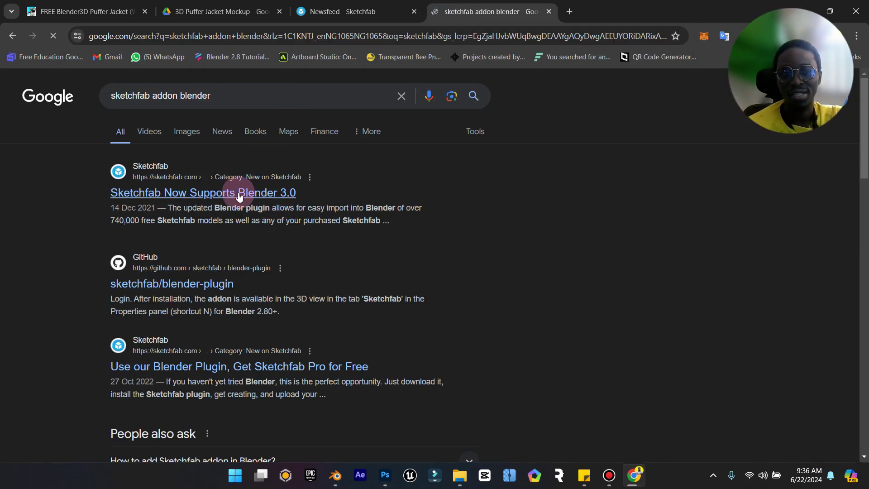
# - Open the sketchfab/blender-plugin GitHub result and the "Sketchfab Now Supports Blender 3.0" article, keeping only the GitHub page open
pyautogui.rightClick(240, 195)
pyautogui.click(311, 205)
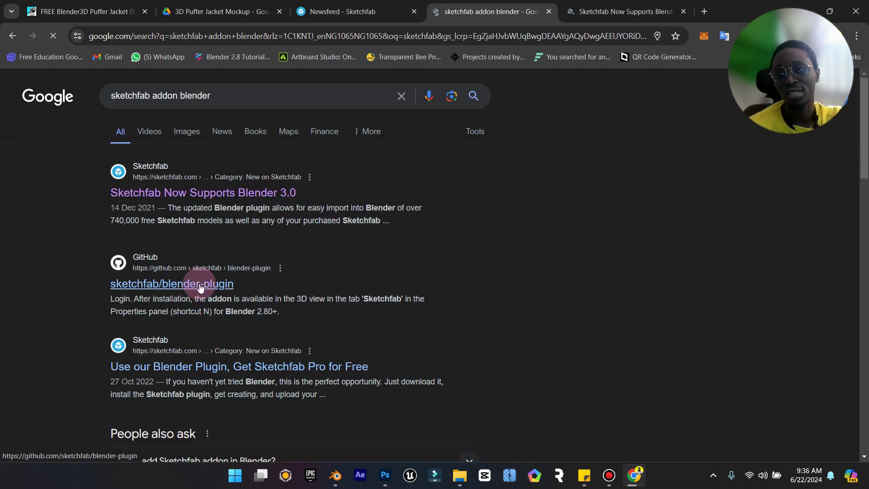
pyautogui.click(613, 21)
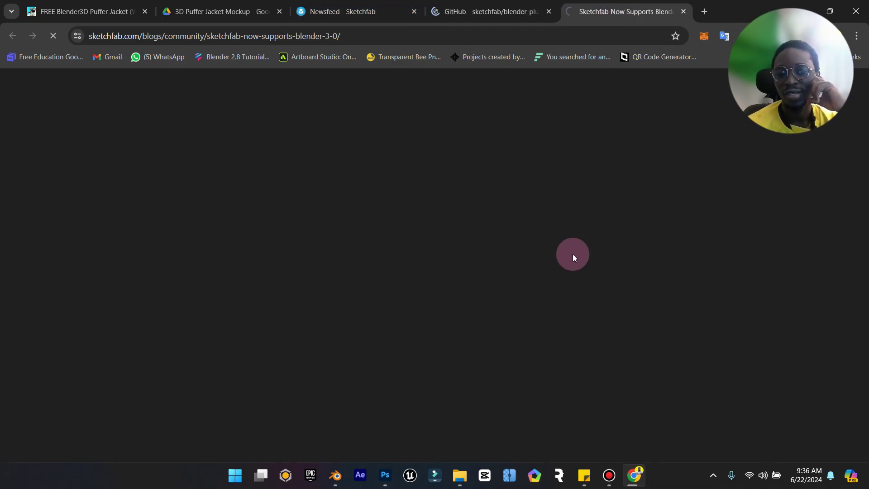
pyautogui.hotkey('ctrl', 'w')
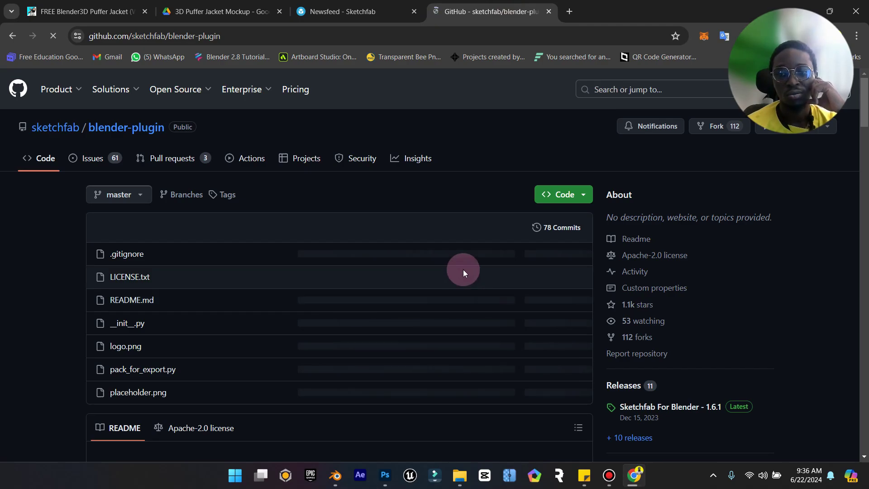
# - Download the plugin .zip from the latest Sketchfab For Blender 1.6.1 release and check it in the recent downloads
pyautogui.scroll(-6, 340, 254)
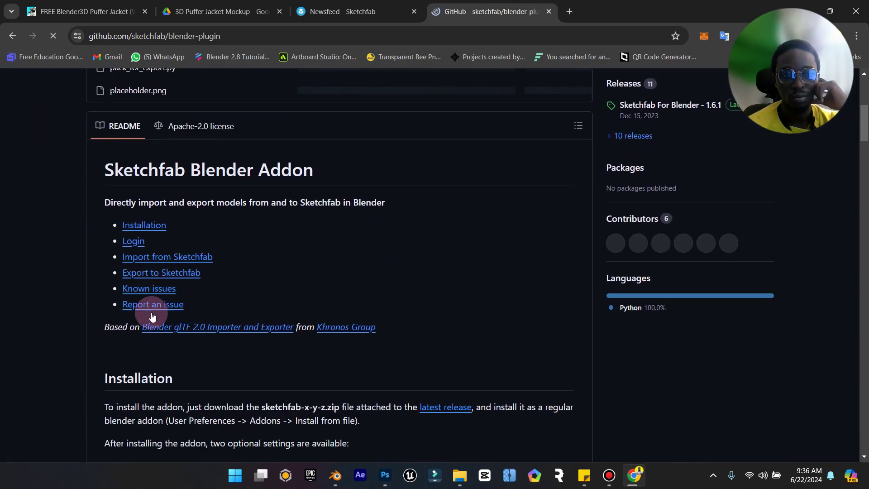
pyautogui.scroll(-3, 349, 314)
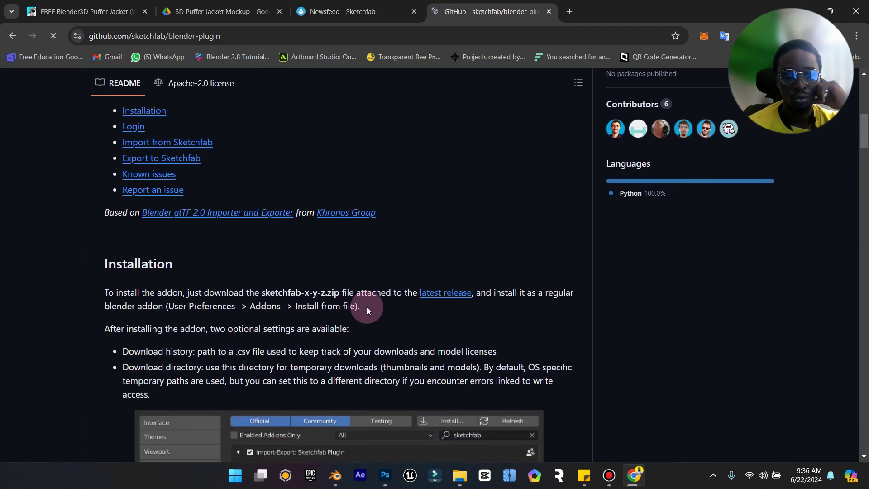
pyautogui.scroll(-2, 367, 311)
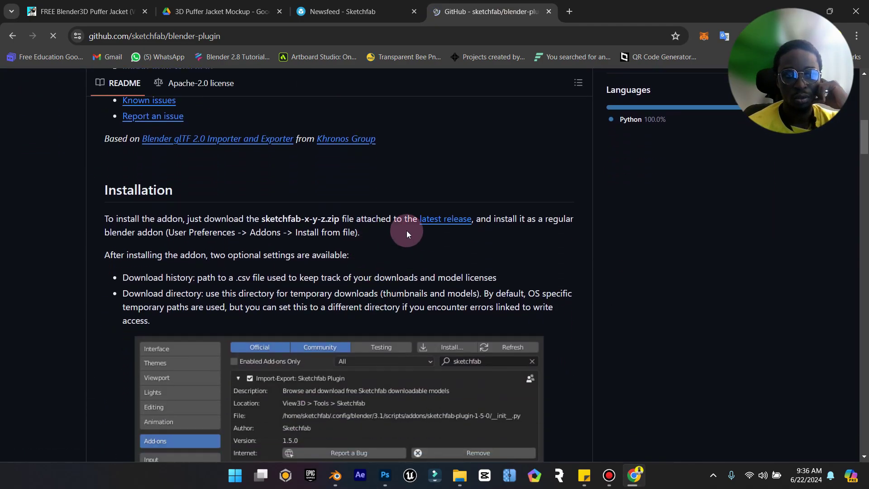
pyautogui.click(452, 224)
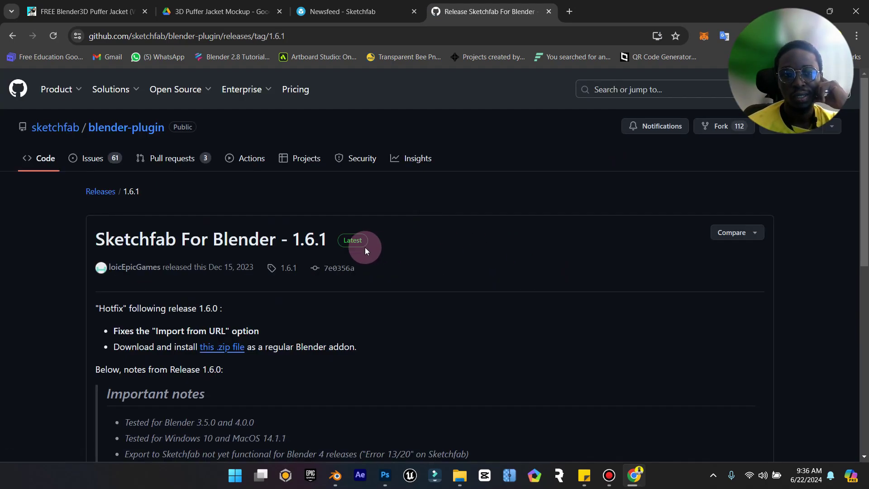
pyautogui.scroll(-2, 305, 273)
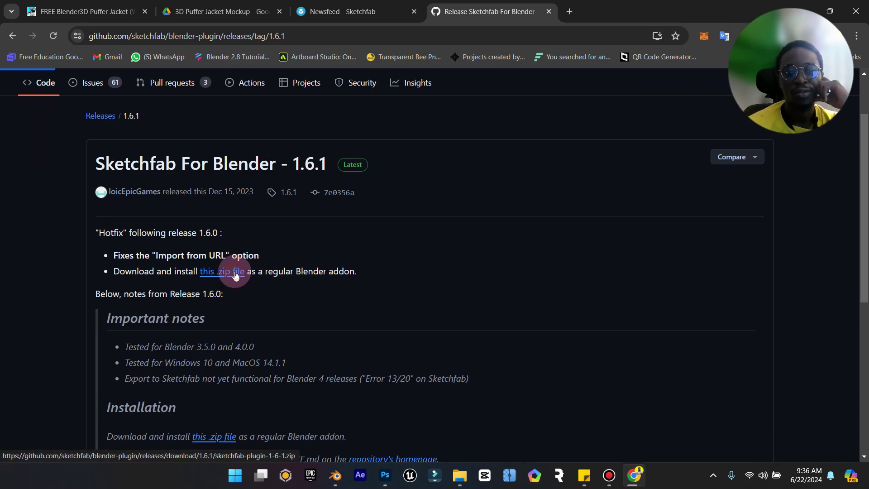
pyautogui.click(236, 275)
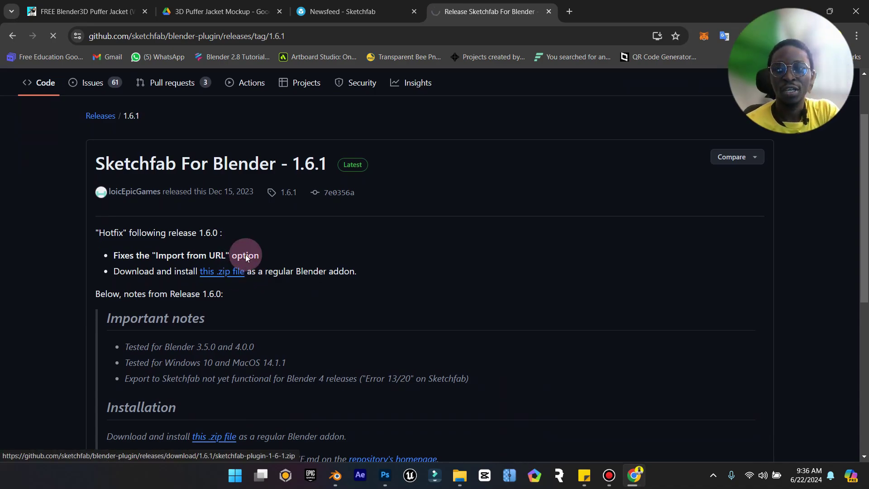
pyautogui.moveTo(826, 53); pyautogui.dragTo(832, 372)
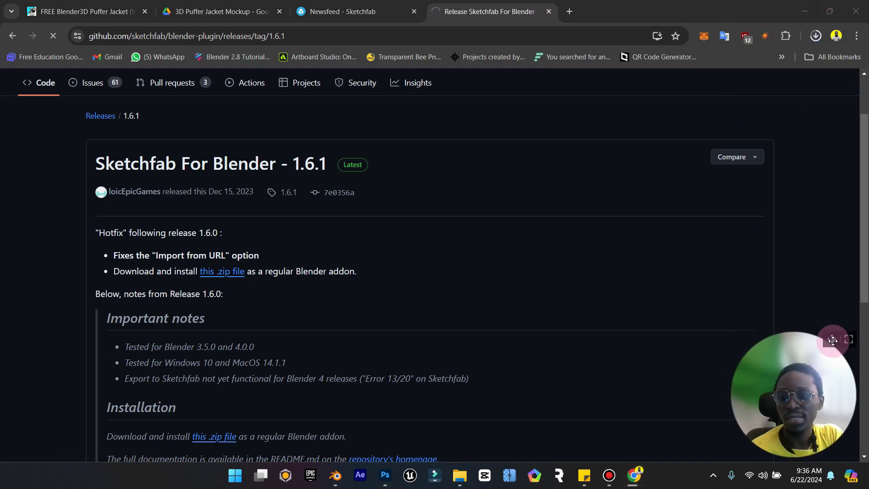
pyautogui.click(816, 36)
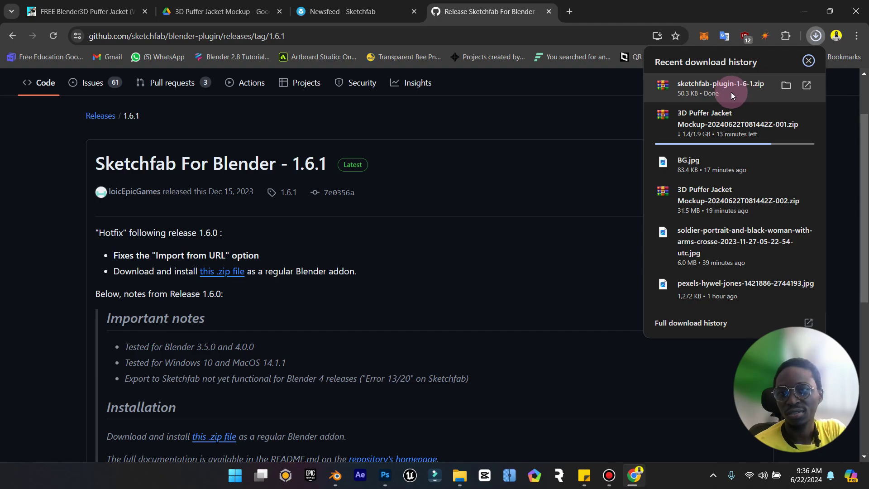
# - Switch to Blender, open the add-on preferences and move the preferences window clear of the screen corner
pyautogui.click(804, 4)
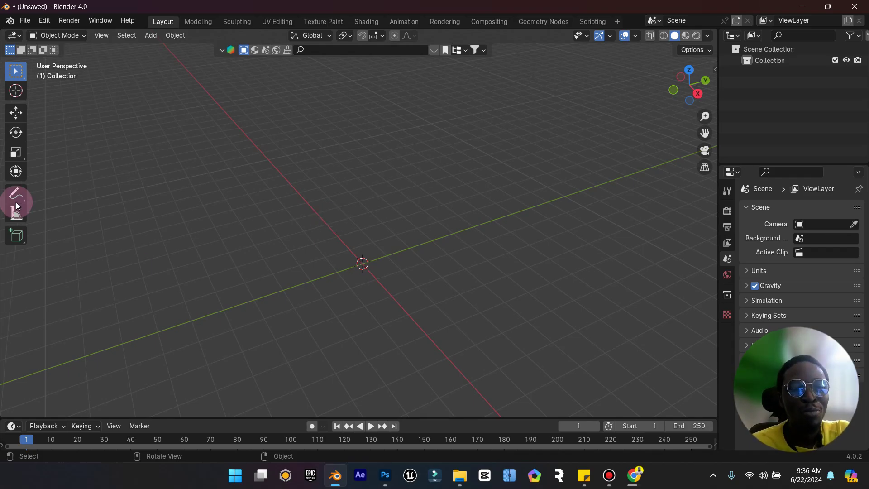
pyautogui.click(44, 21)
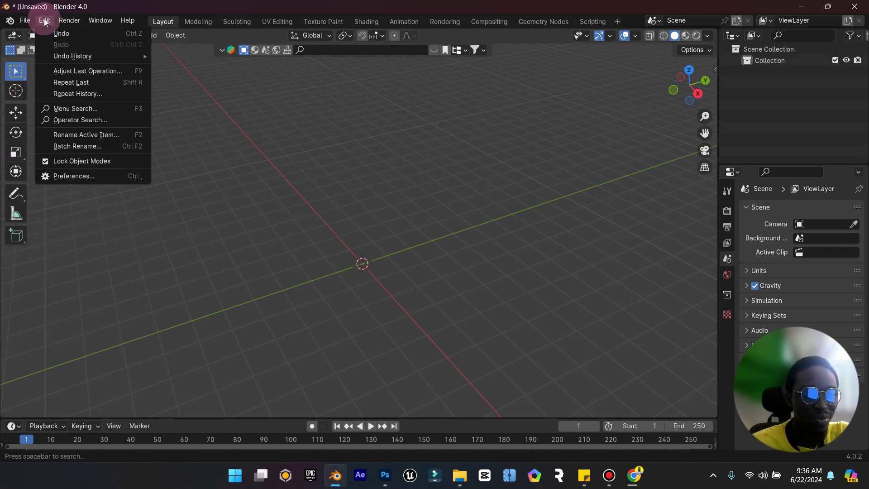
pyautogui.click(44, 20)
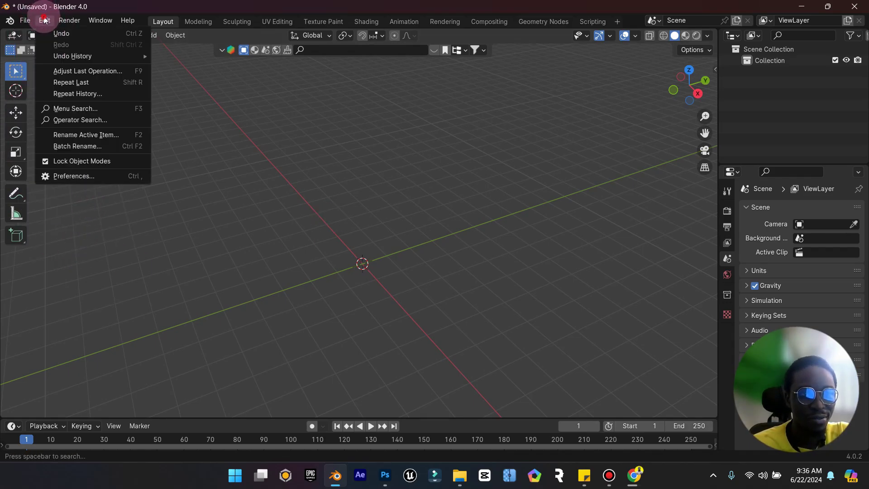
pyautogui.click(84, 175)
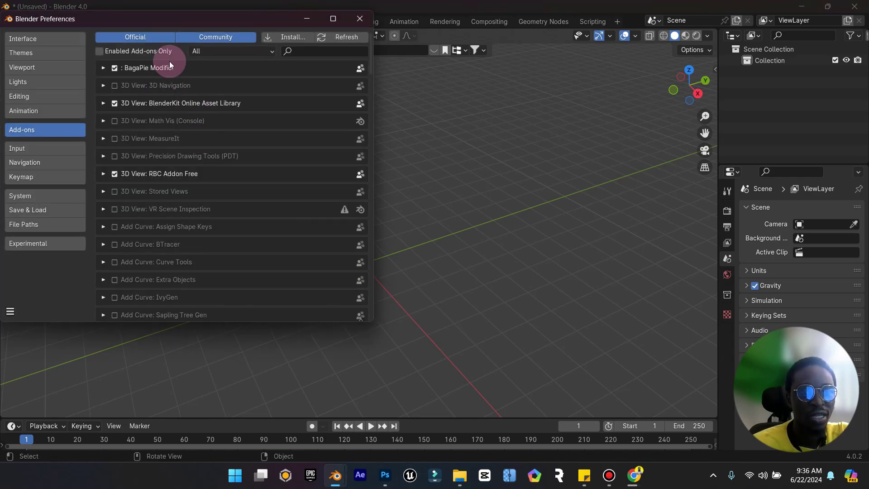
pyautogui.moveTo(209, 25); pyautogui.dragTo(302, 58)
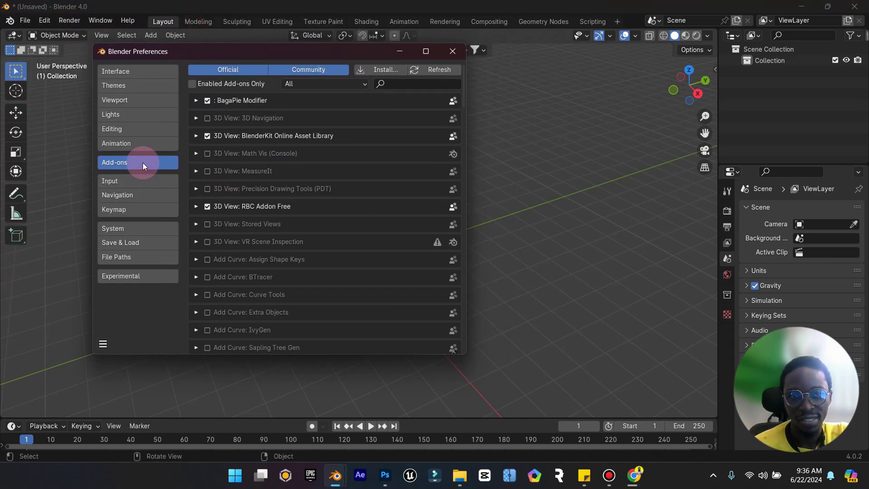
# - Install the add-on from sketchfab-plugin-1-6-1.zip in the Downloads folder and close the preferences
pyautogui.click(379, 69)
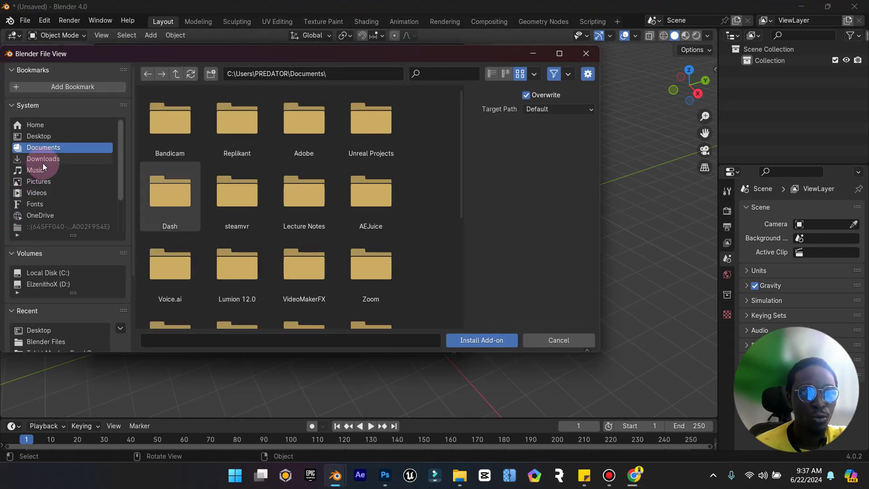
pyautogui.click(42, 161)
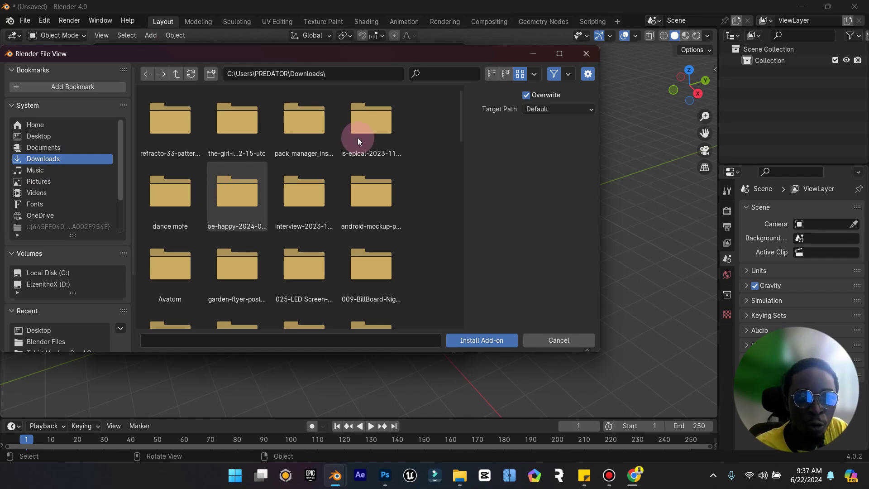
pyautogui.moveTo(458, 107); pyautogui.dragTo(460, 290)
pyautogui.click(222, 181)
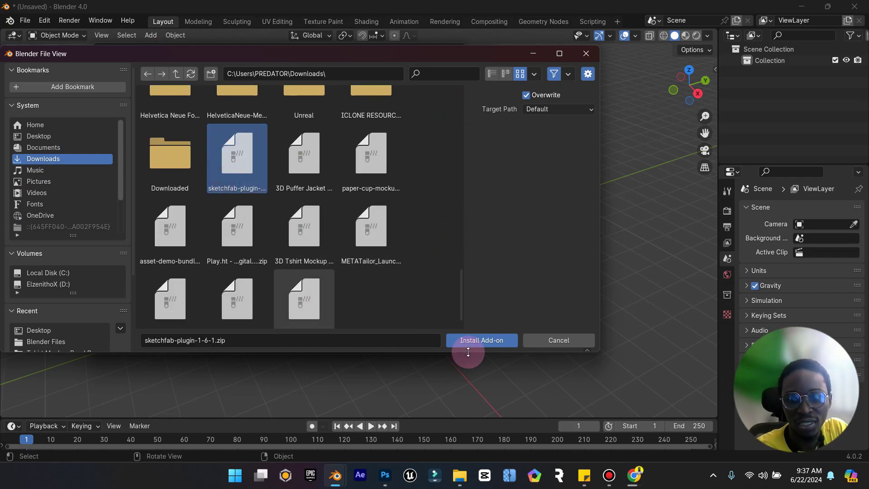
pyautogui.click(496, 342)
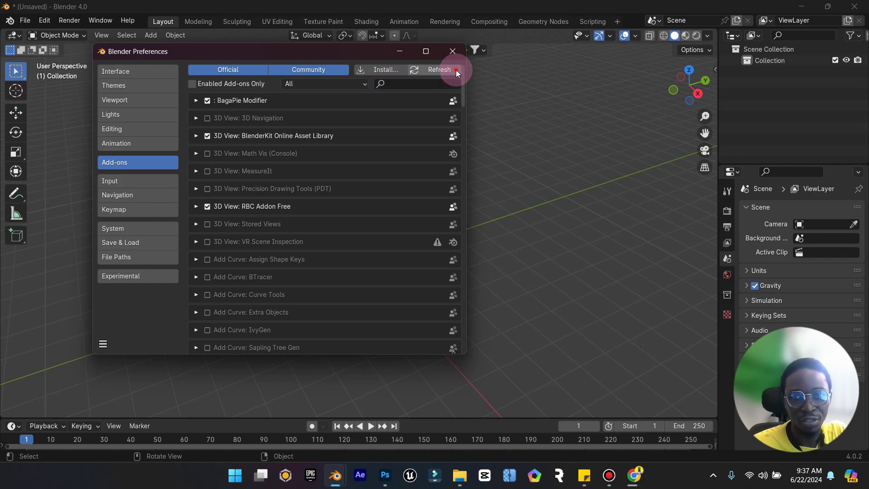
pyautogui.click(452, 51)
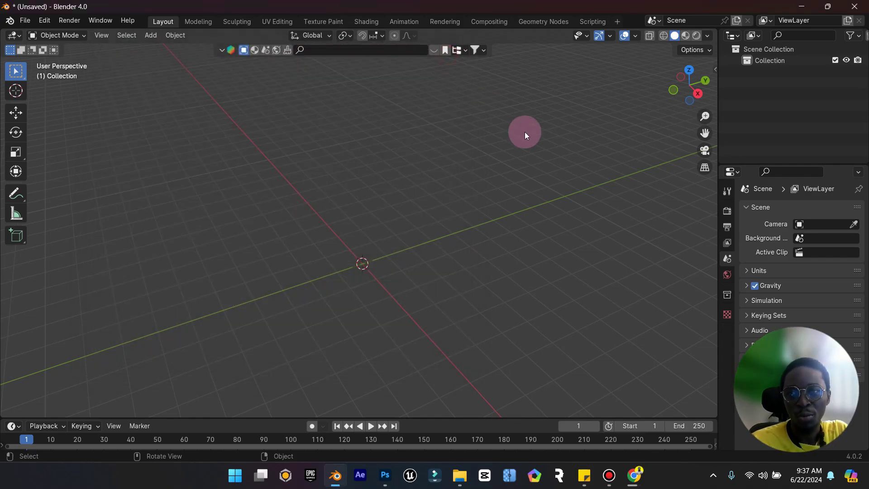
# - Show the Sketchfab panel in the 3D viewport sidebar and activate the add-on
pyautogui.press('n')
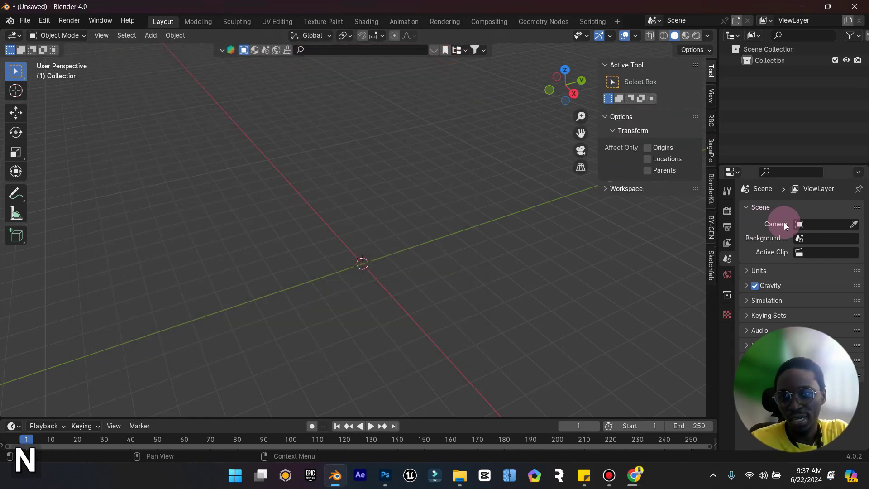
pyautogui.click(709, 268)
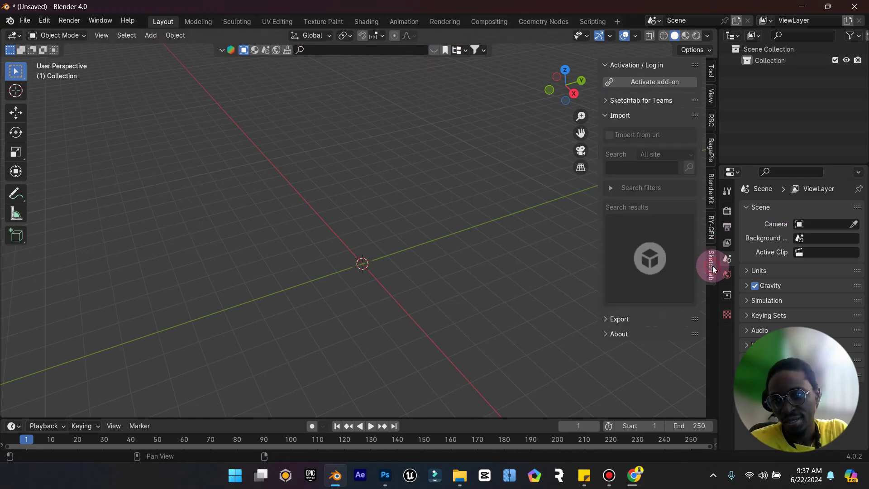
pyautogui.click(664, 82)
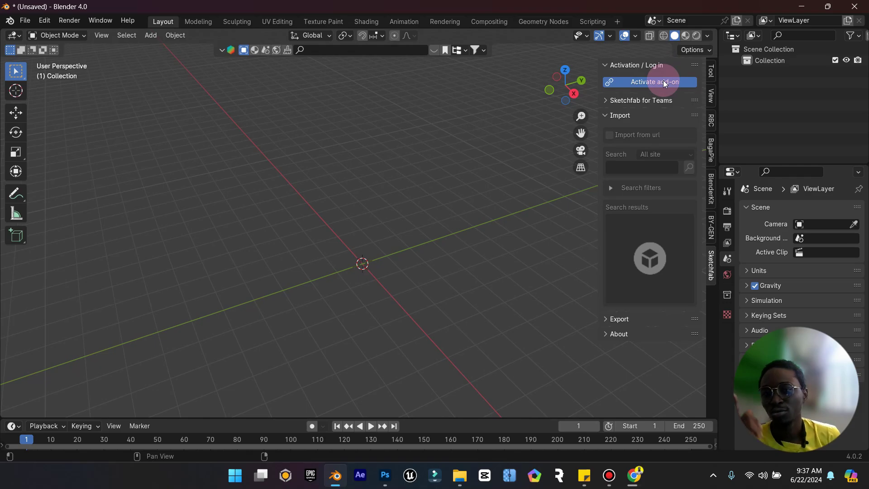
pyautogui.click(664, 82)
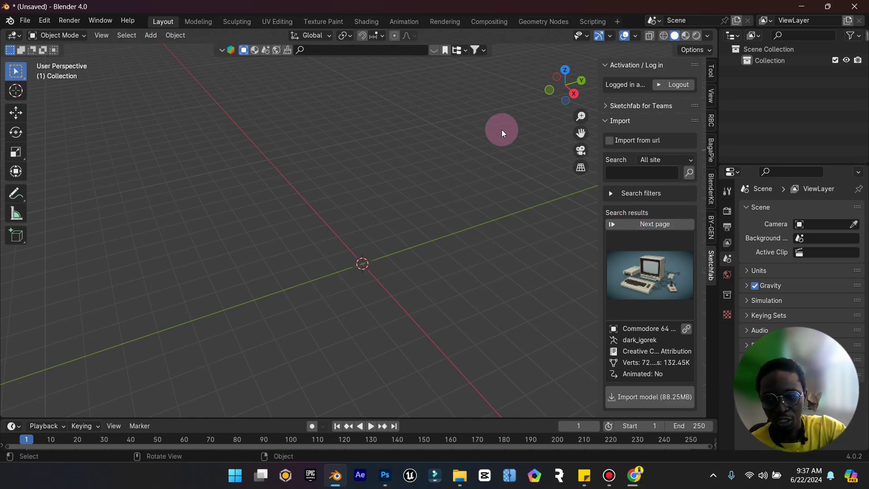
# - Toggle the viewport sidebar with the Sketchfab panel several times, leaving it hidden
pyautogui.press('n')
pyautogui.press('n')
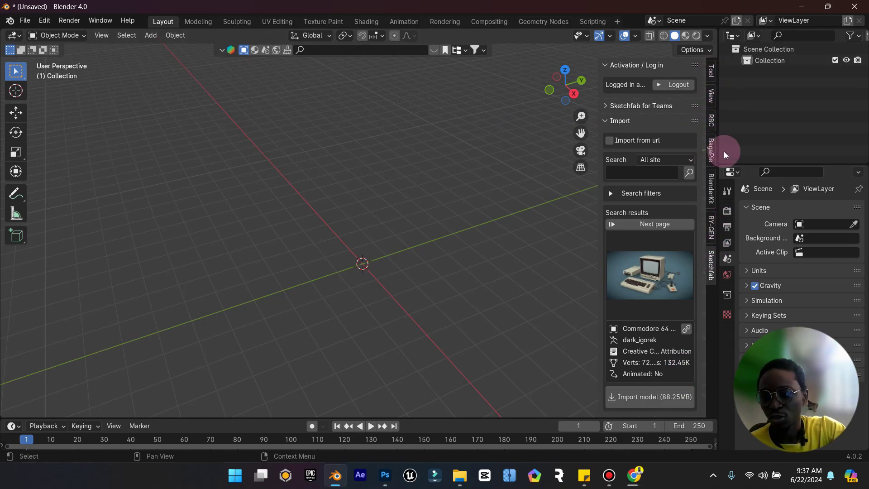
pyautogui.press('n')
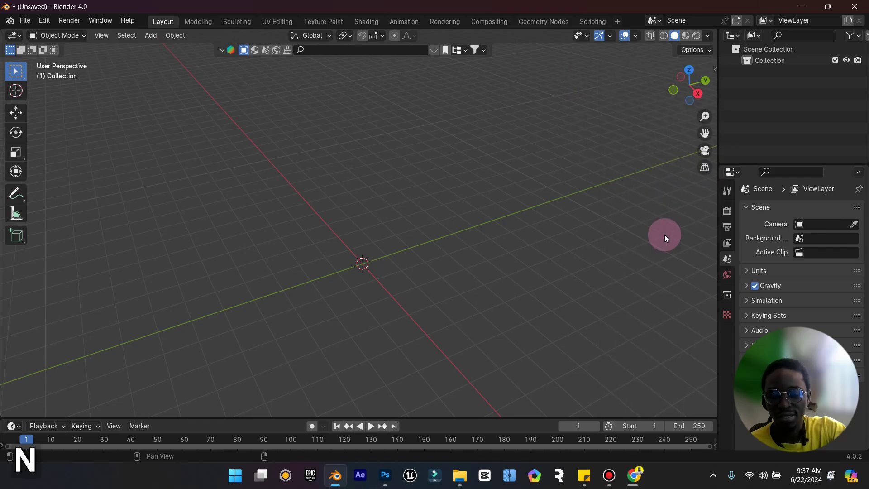
pyautogui.press('n')
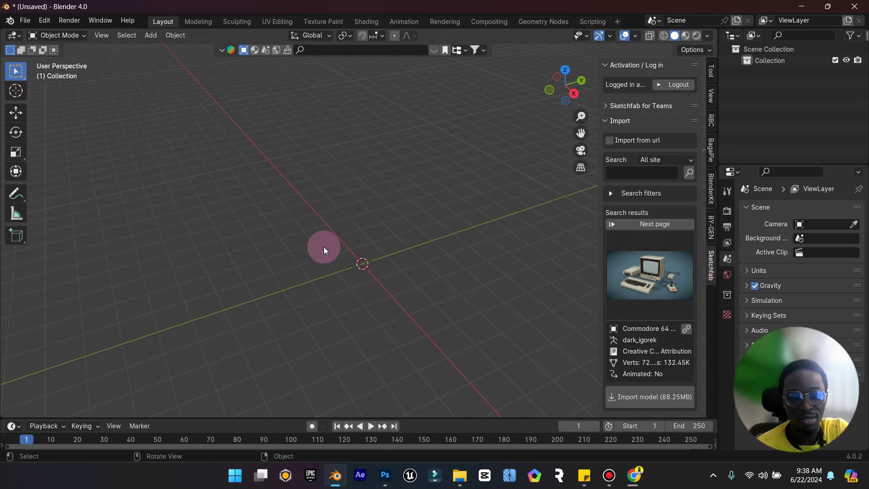
pyautogui.press('n')
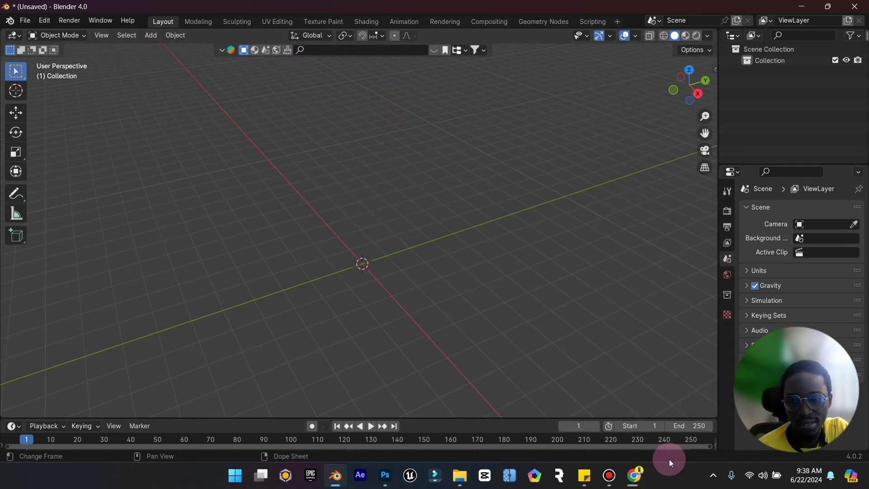
# - Switch to Chrome and search Google for "blender market addon"
pyautogui.click(634, 475)
pyautogui.click(286, 36)
pyautogui.write('blend')
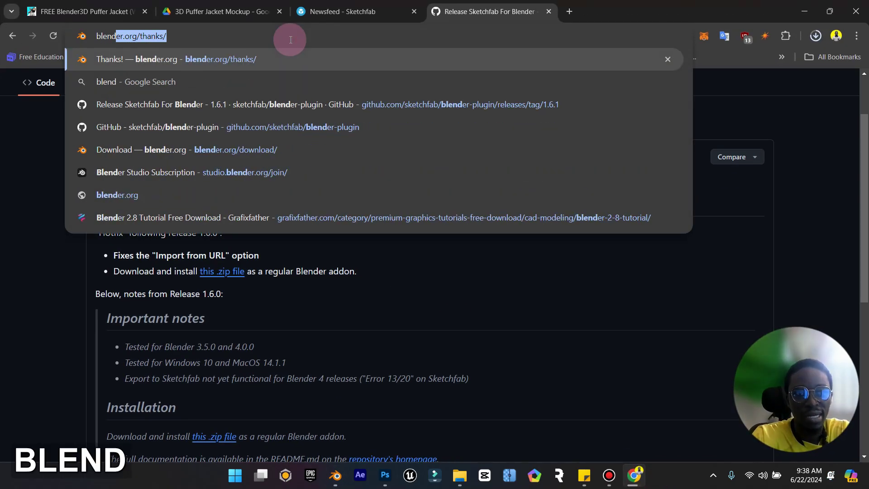
pyautogui.write('er market ')
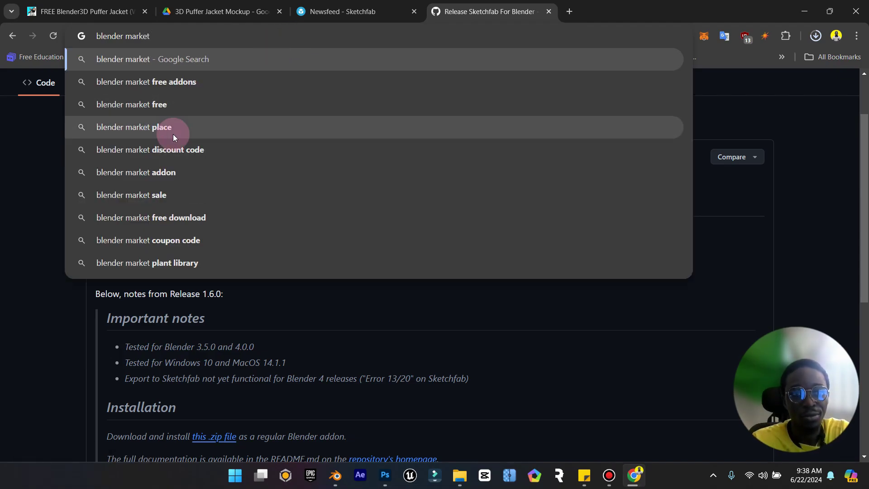
pyautogui.write('addon')
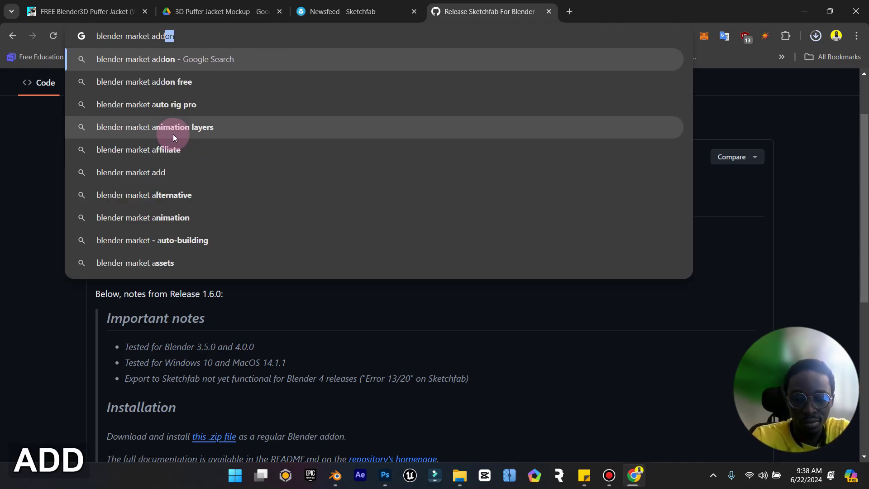
pyautogui.press('Return')
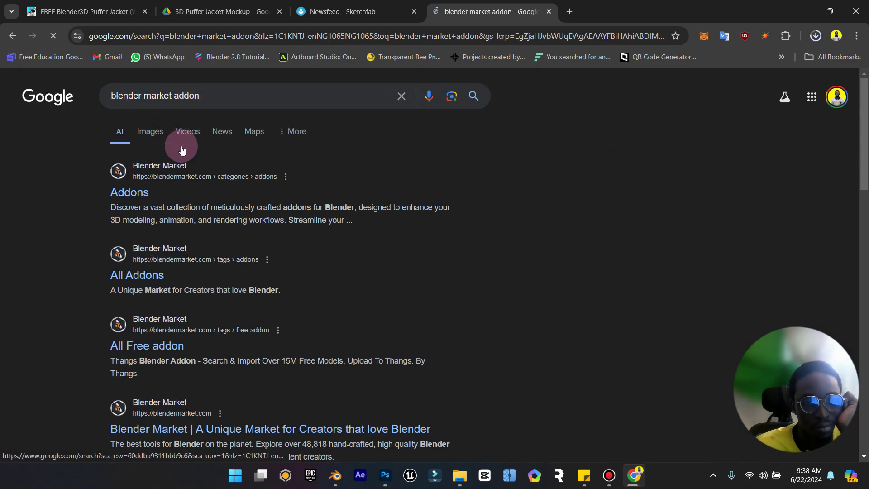
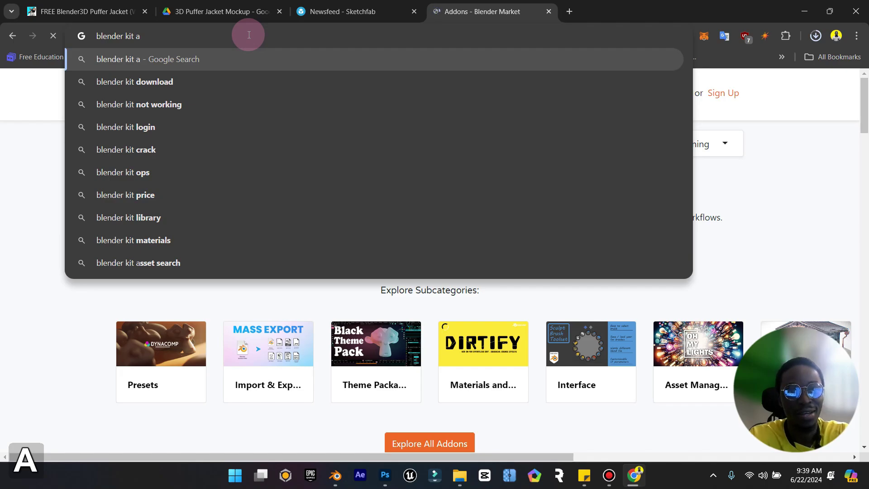
# - Search the web for the BlenderKit add-on, open its download page on blenderkit.com and allow all cookies
pyautogui.write('dd')
pyautogui.click(173, 83)
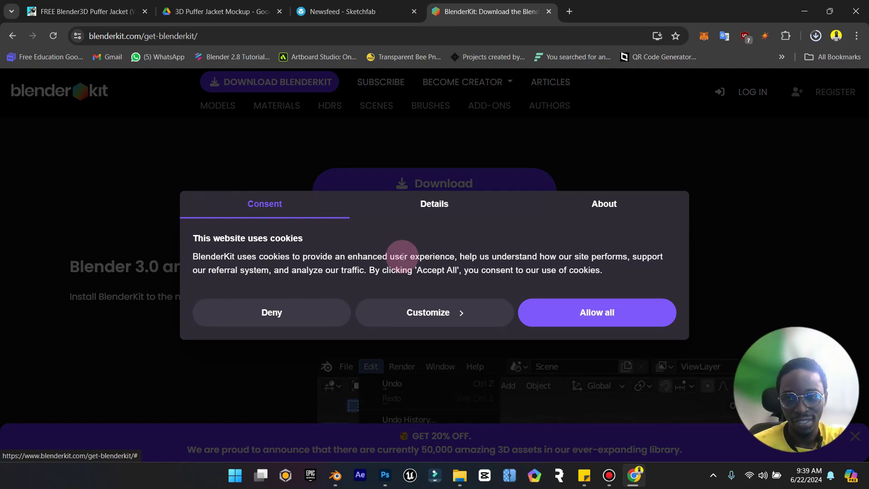
pyautogui.click(577, 324)
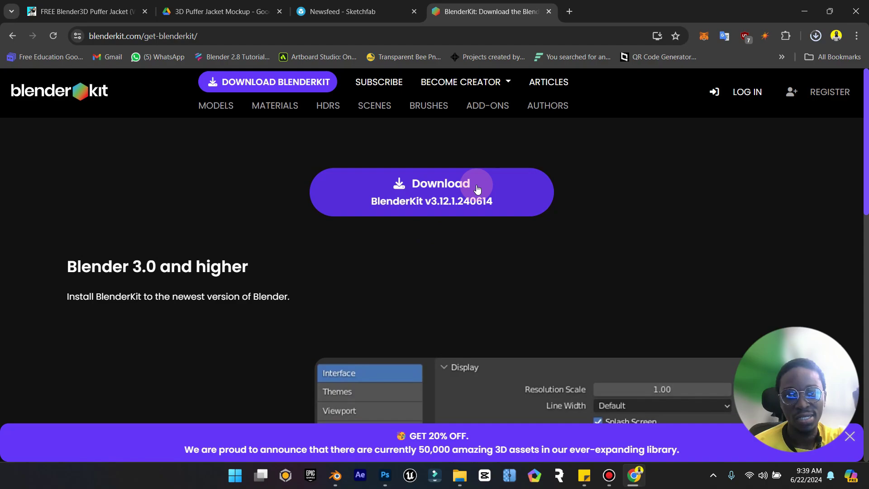
# - Download BlenderKit v3.12.1.240614 and check it in the recent download history
pyautogui.click(479, 185)
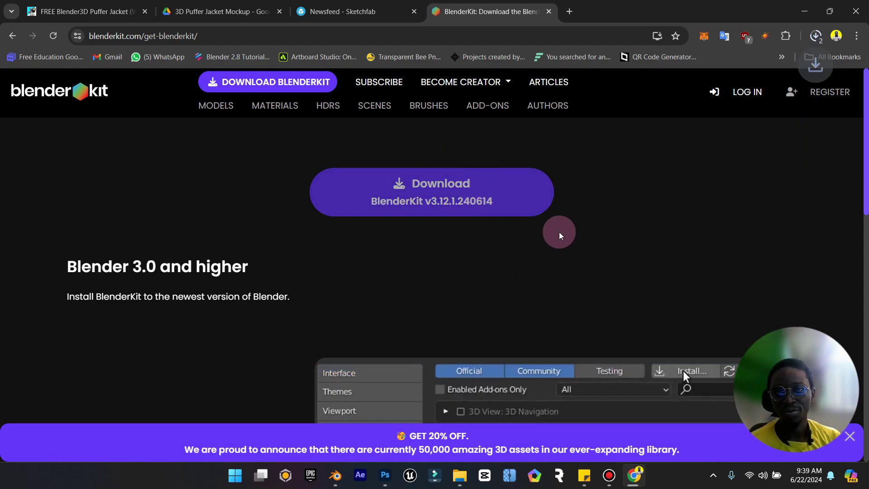
pyautogui.click(815, 38)
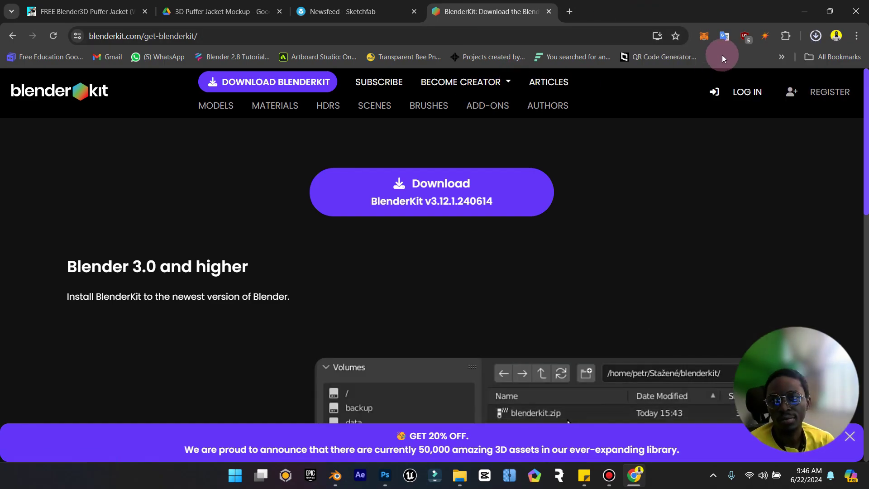
pyautogui.click(816, 36)
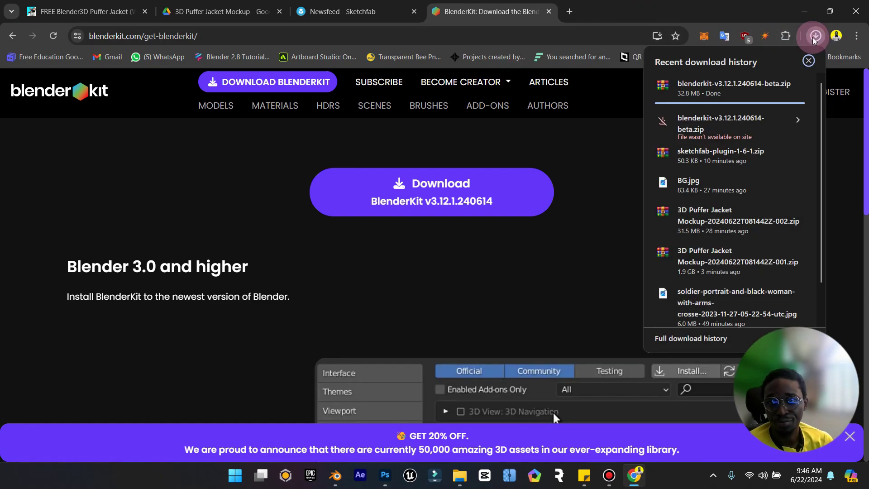
# - Minimize Chrome, return to Blender and open the add-on preferences
pyautogui.click(810, 10)
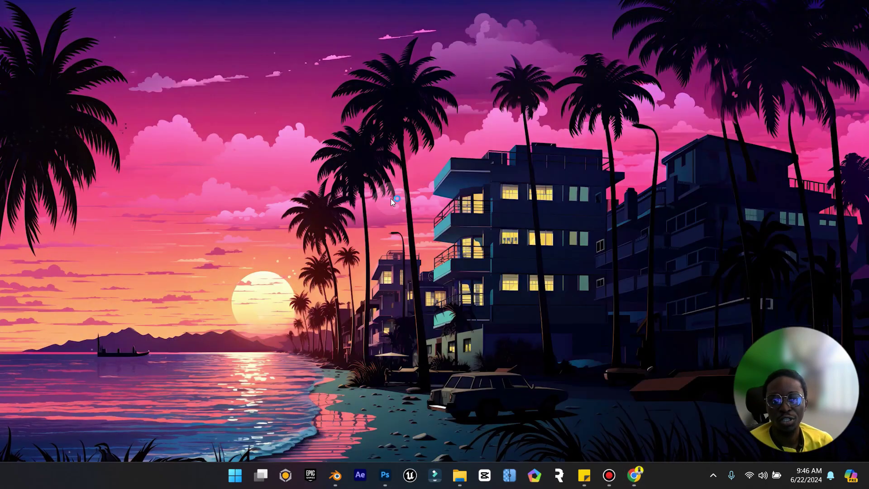
pyautogui.click(338, 464)
pyautogui.click(387, 200)
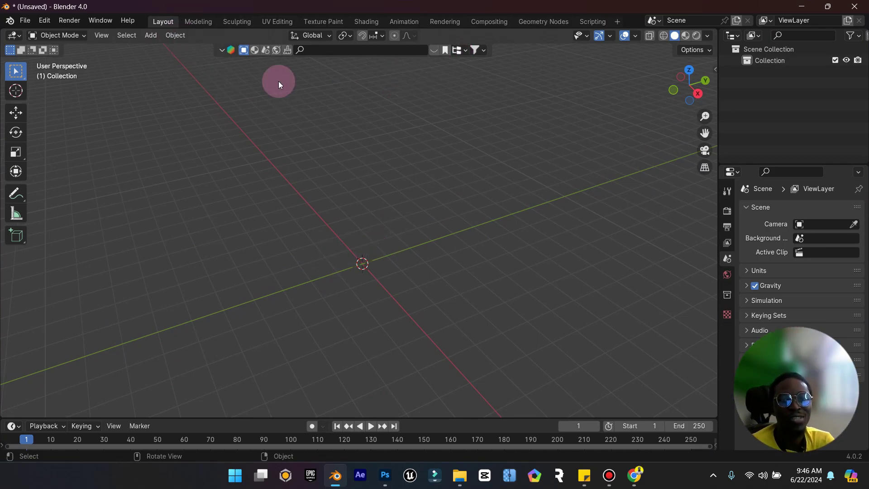
pyautogui.click(44, 21)
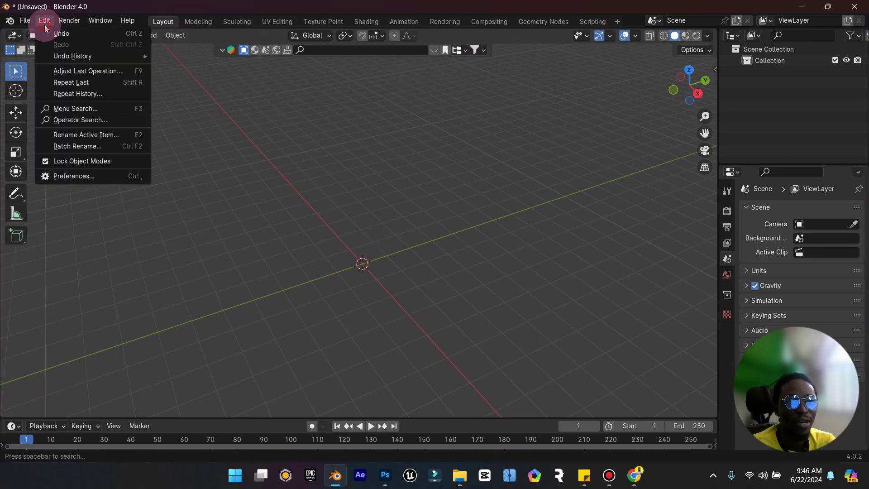
pyautogui.click(86, 177)
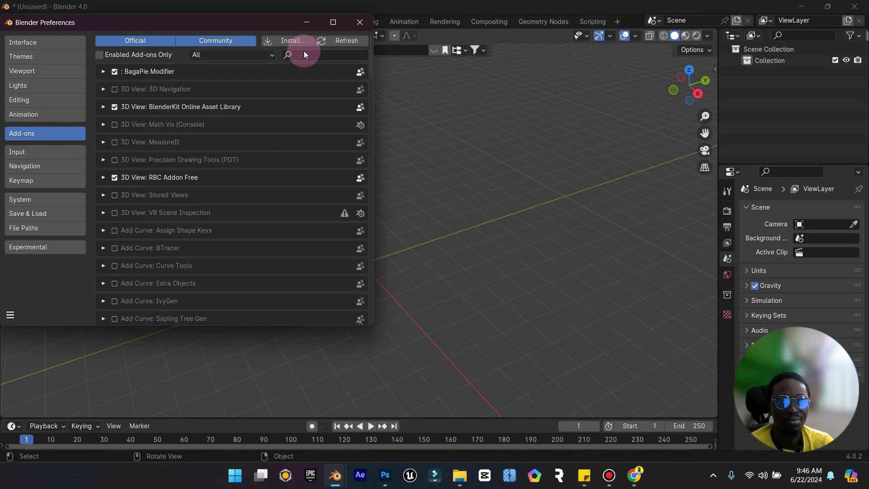
# - Install the BlenderKit add-on from blenderkit-v3.12.1.240614-beta.zip in the Downloads folder
pyautogui.click(294, 40)
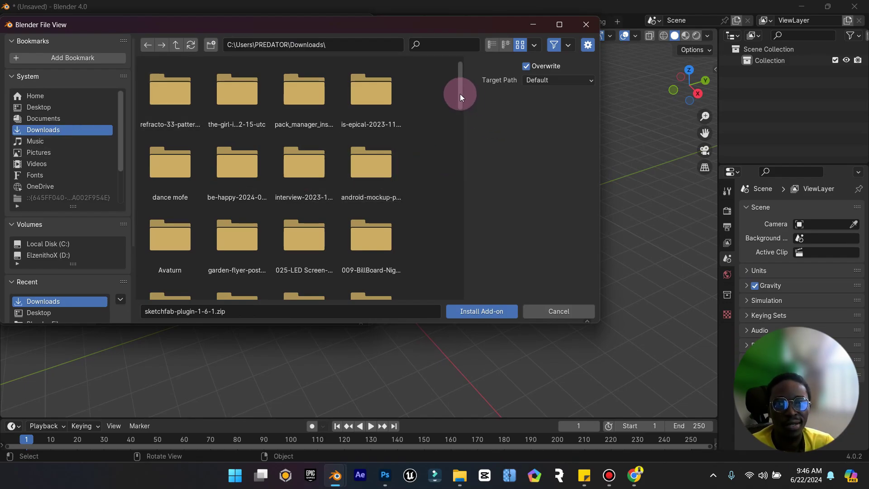
pyautogui.moveTo(460, 94); pyautogui.dragTo(467, 254)
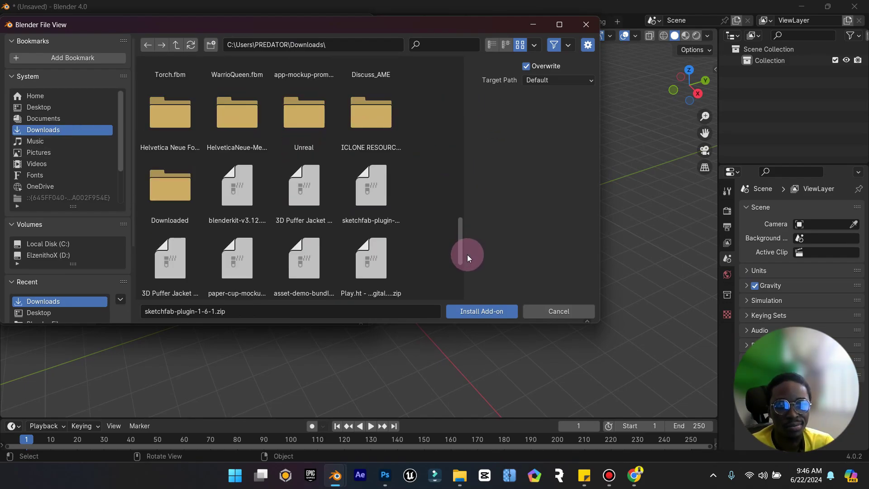
pyautogui.click(227, 198)
pyautogui.click(487, 310)
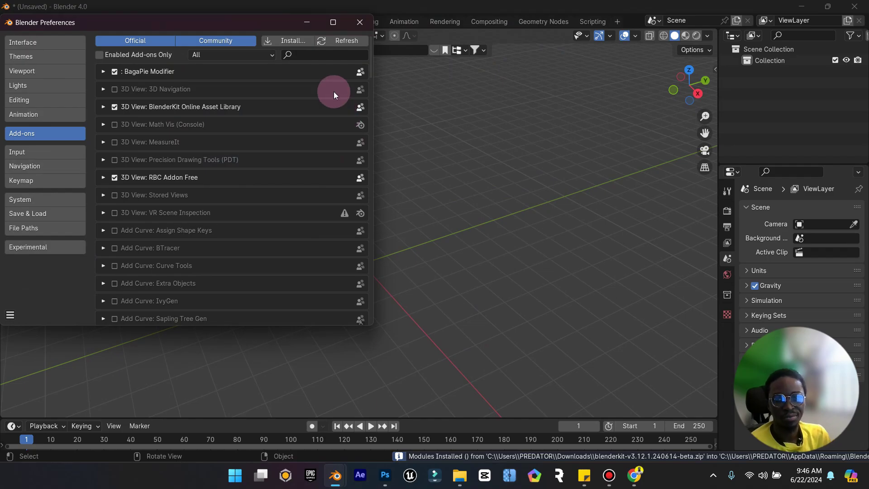
# - Close the add-on preferences and briefly check the sidebar of the 3D viewport
pyautogui.click(697, 459)
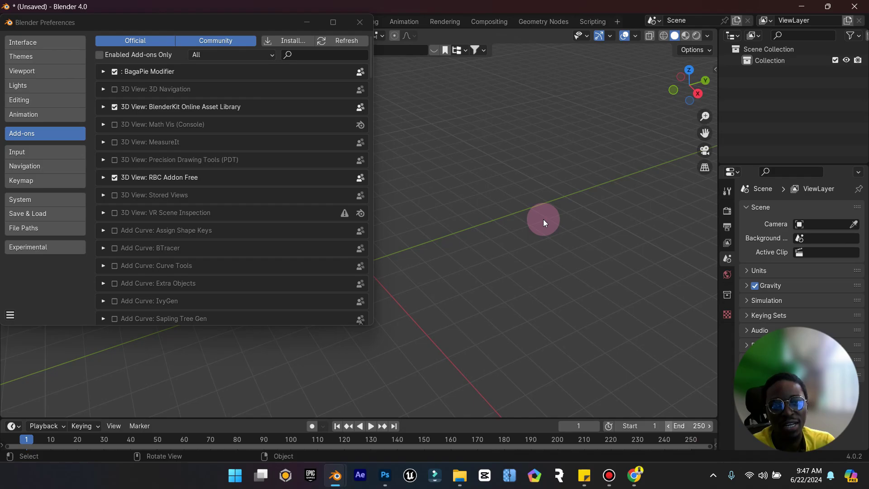
pyautogui.click(358, 22)
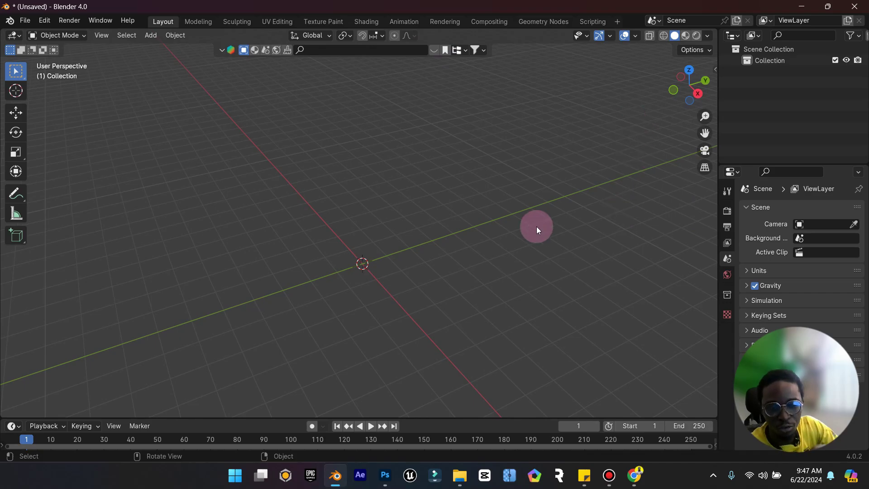
pyautogui.press('n')
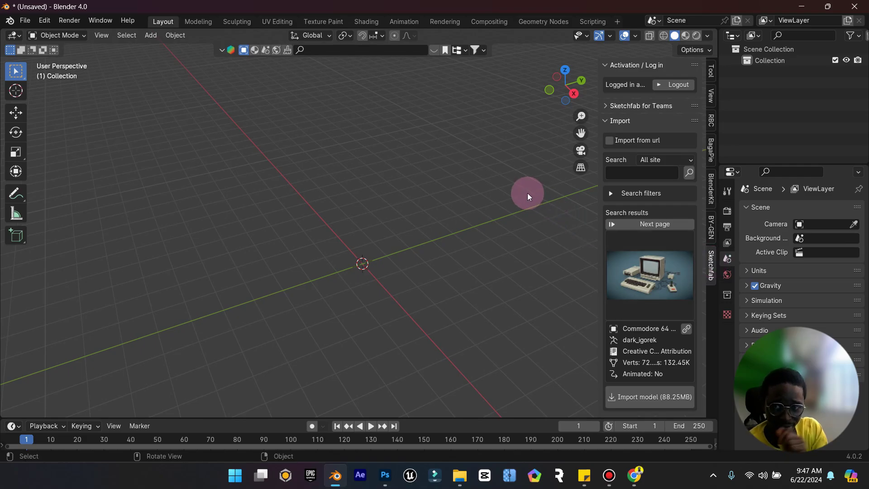
pyautogui.press('n')
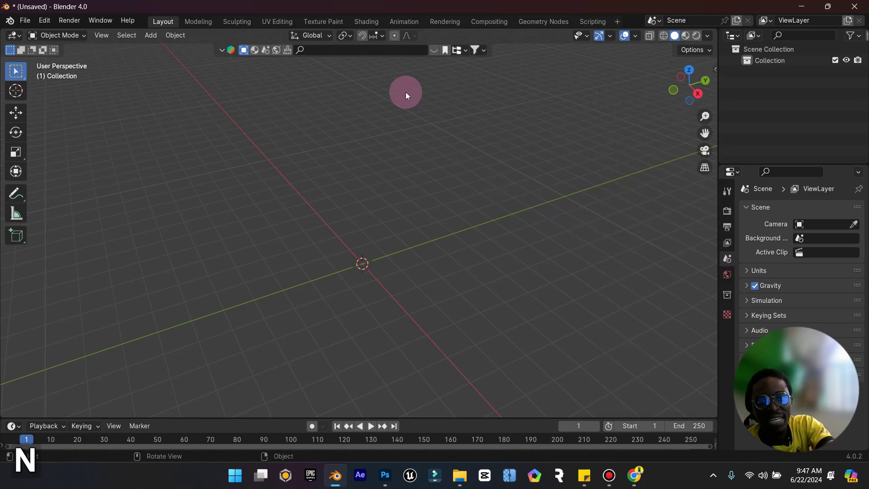
# - Show the BlenderKit asset bar and search its models for "car"
pyautogui.click(436, 50)
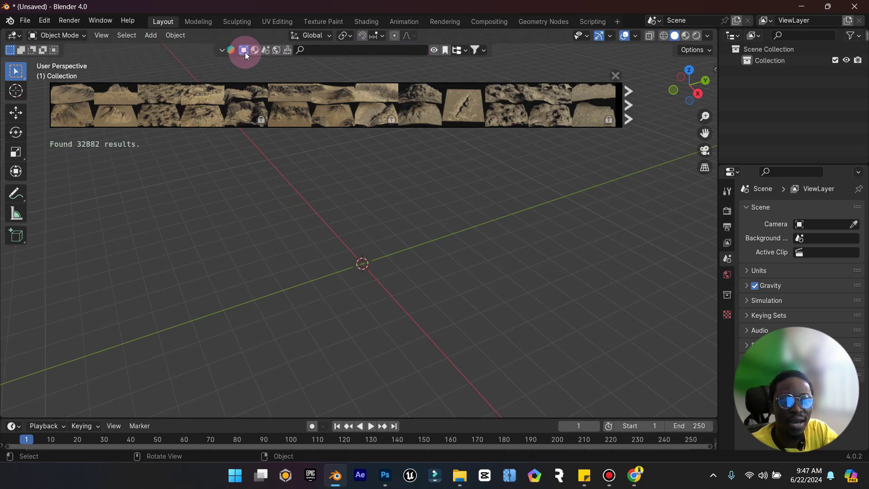
pyautogui.click(319, 51)
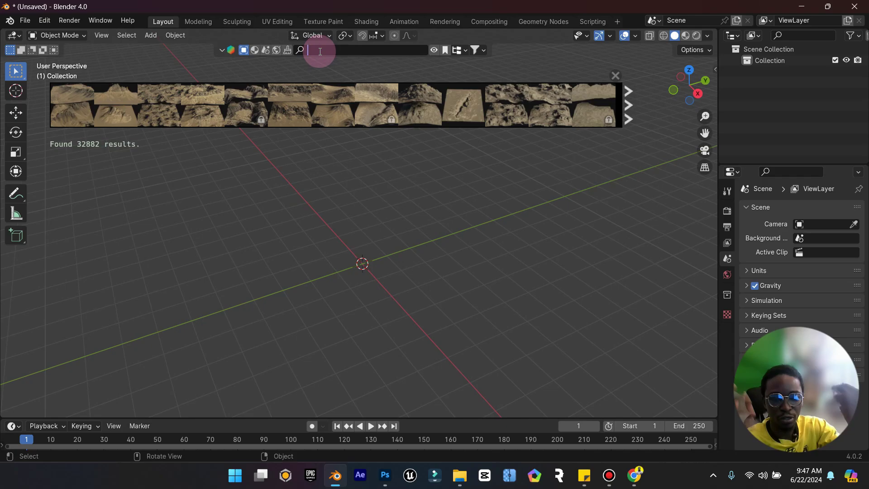
pyautogui.write('c')
pyautogui.press('BackSpace')
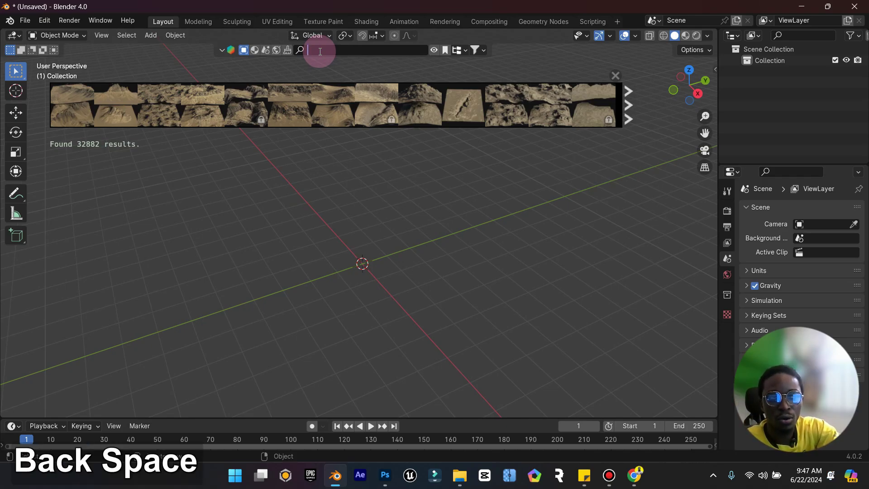
pyautogui.write('car')
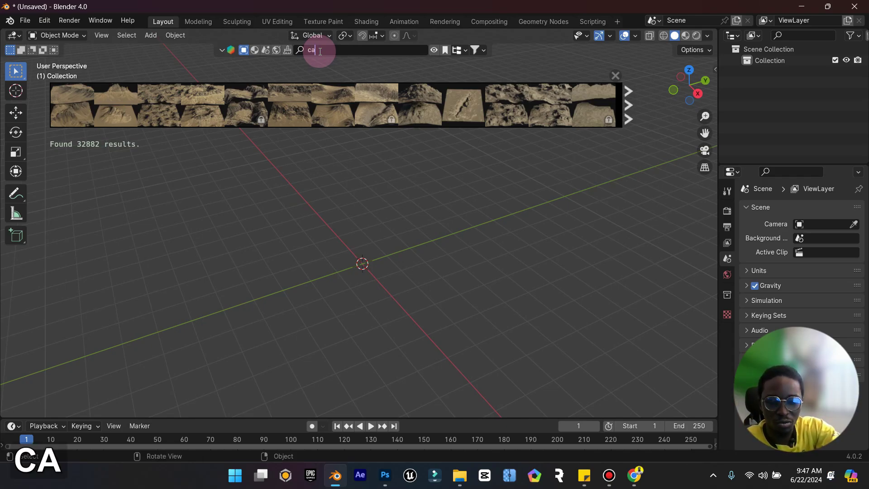
pyautogui.press('Return')
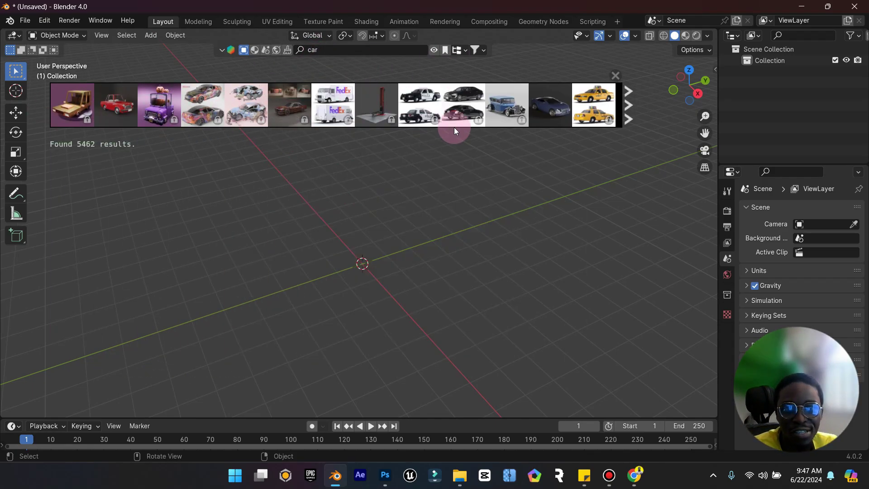
# - Preview some of the car results and filter them to list free models first
pyautogui.moveTo(308, 118)
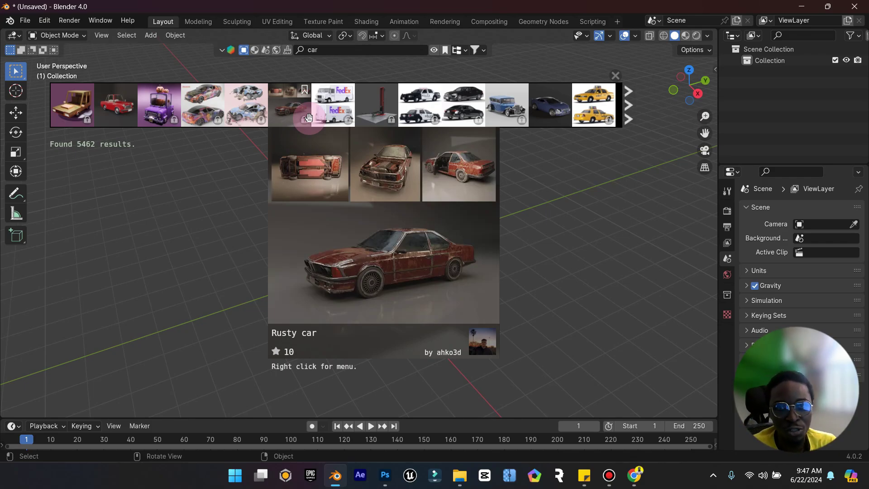
pyautogui.moveTo(124, 110)
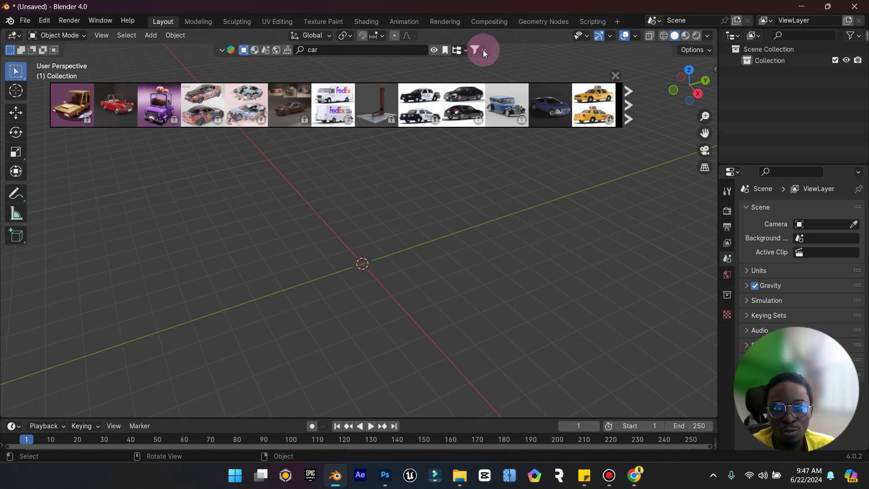
pyautogui.click(484, 51)
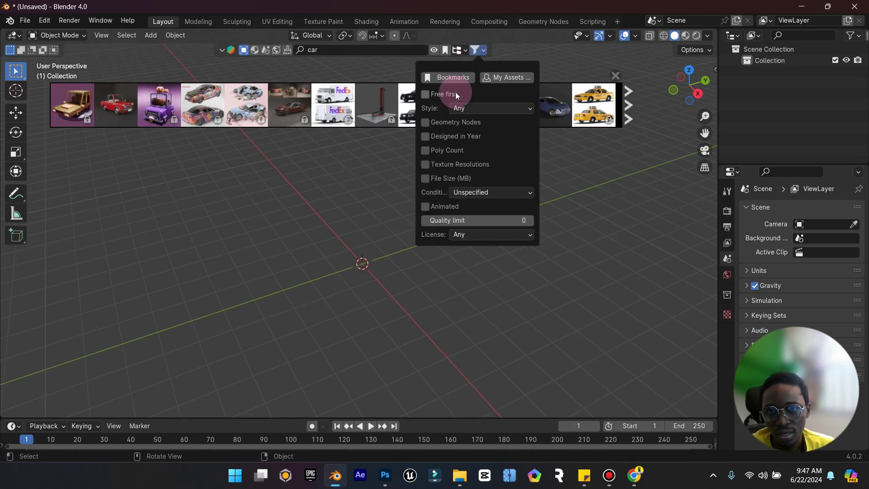
pyautogui.click(424, 95)
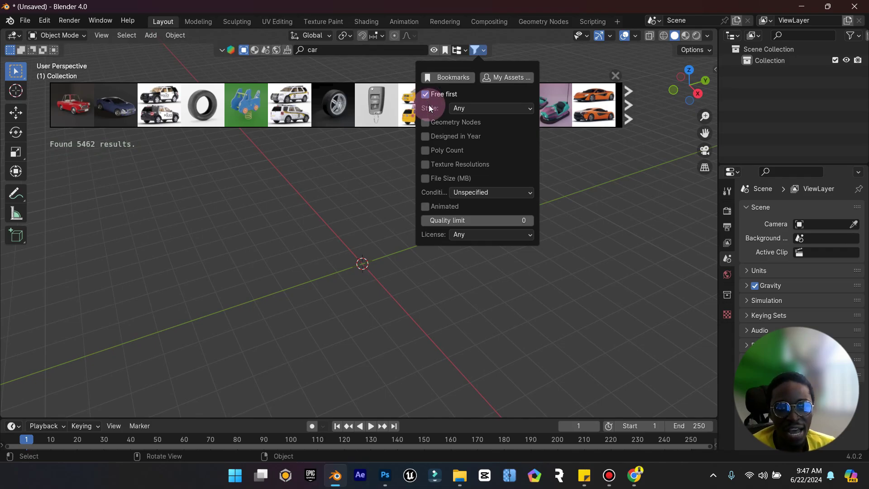
# - Try limiting the car results to animated models, and remove that filter again
pyautogui.click(425, 206)
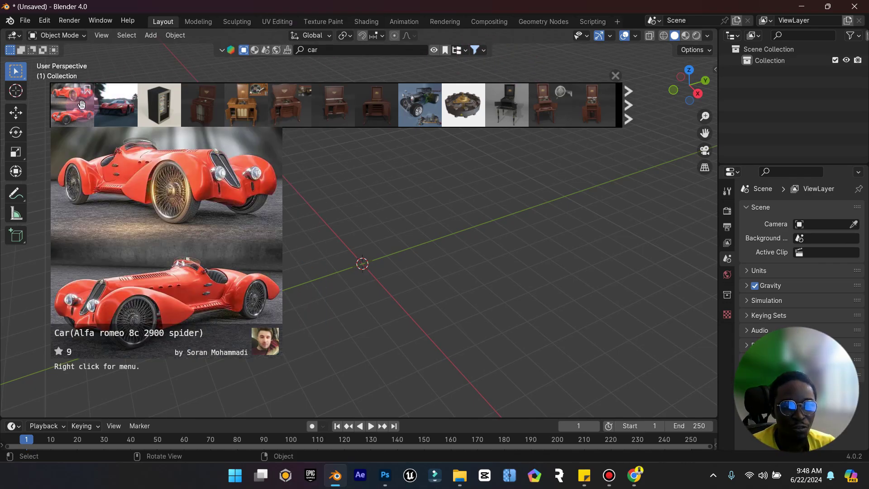
pyautogui.click(477, 50)
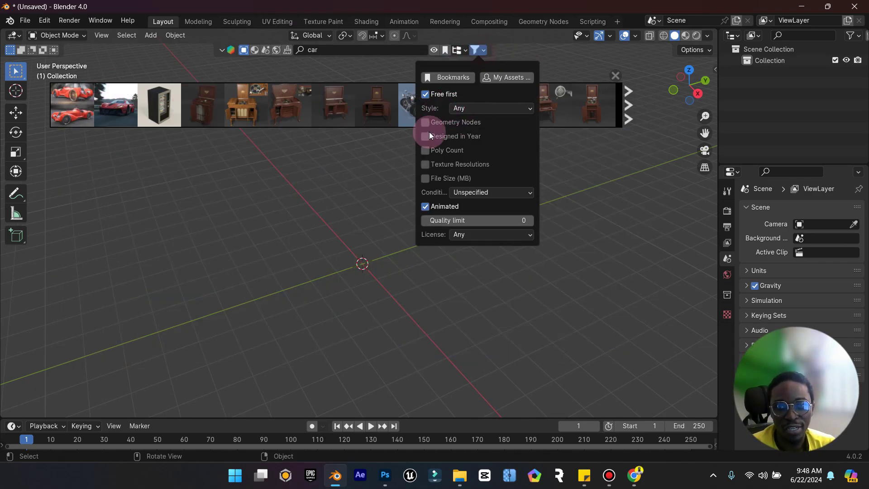
pyautogui.click(425, 206)
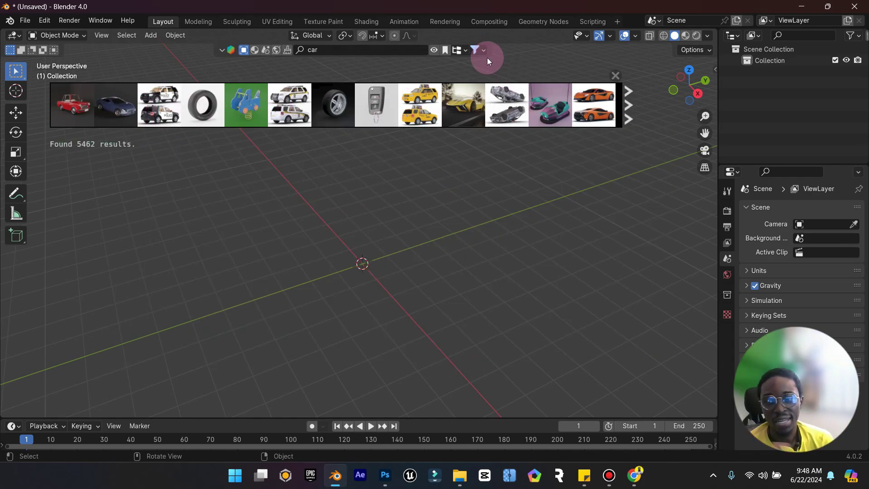
# - Download the "Cartoon Car / toy car" model from the BlenderKit results into the scene at the origin
pyautogui.moveTo(89, 111)
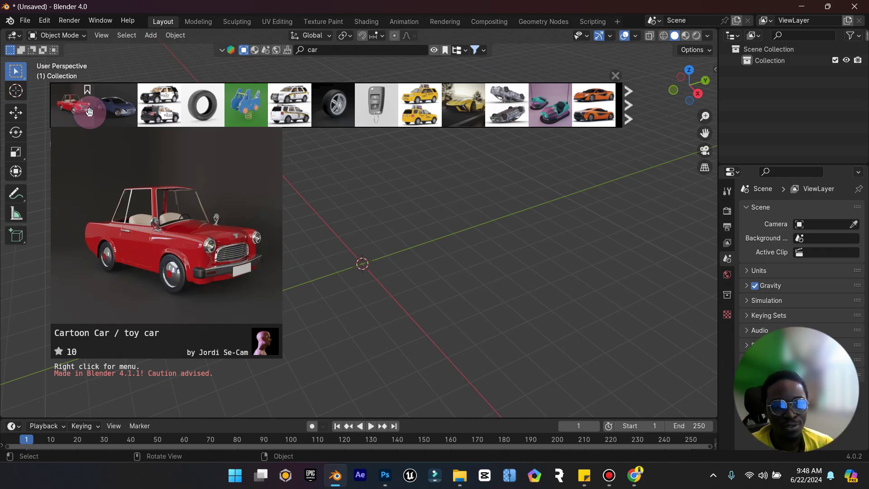
pyautogui.click(89, 111)
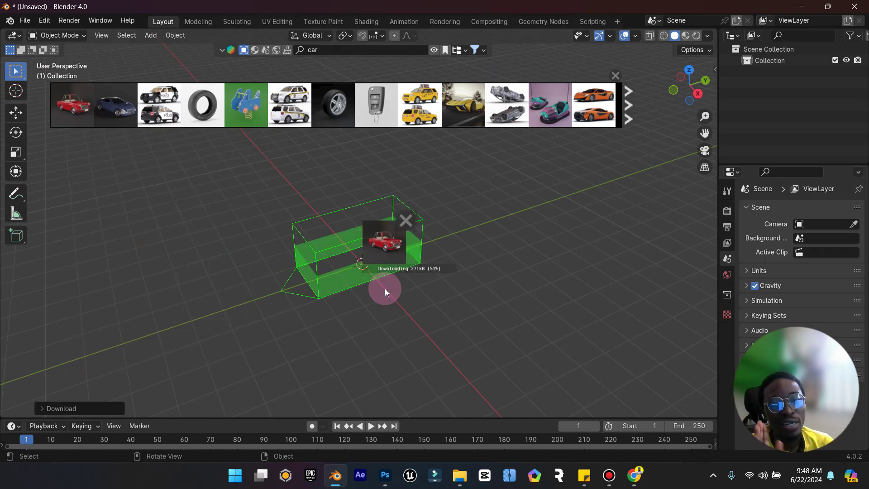
pyautogui.scroll(5, 384, 292)
pyautogui.scroll(-3, 384, 292)
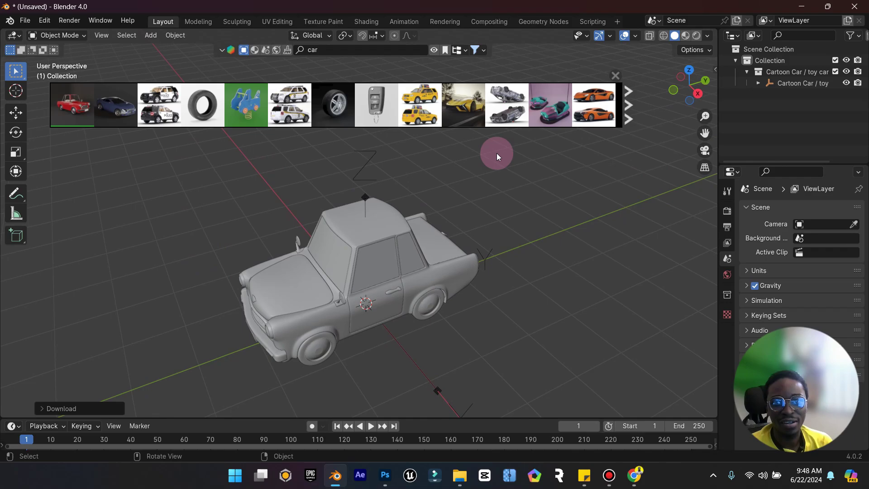
# - Hide the BlenderKit asset bar and switch the viewport to Material Preview shading
pyautogui.click(435, 49)
pyautogui.scroll(2, 304, 309)
pyautogui.scroll(-3, 305, 312)
pyautogui.moveTo(310, 311); pyautogui.dragTo(233, 319, button='middle')
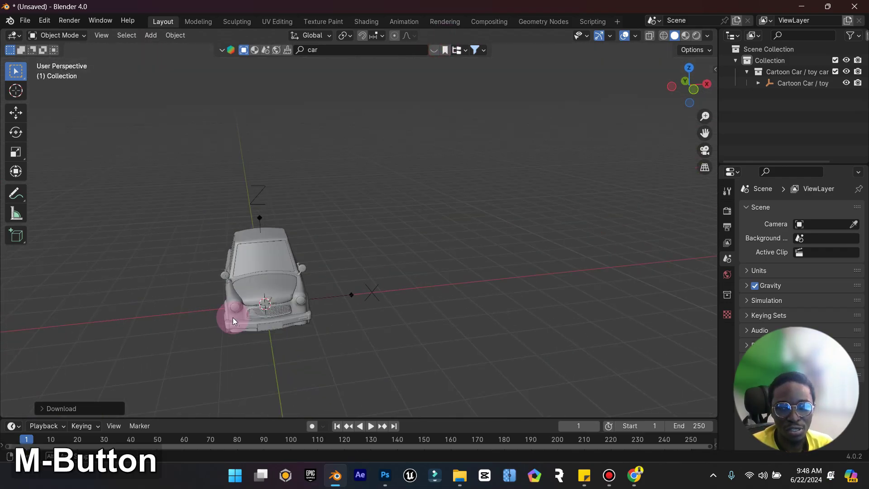
pyautogui.click(686, 35)
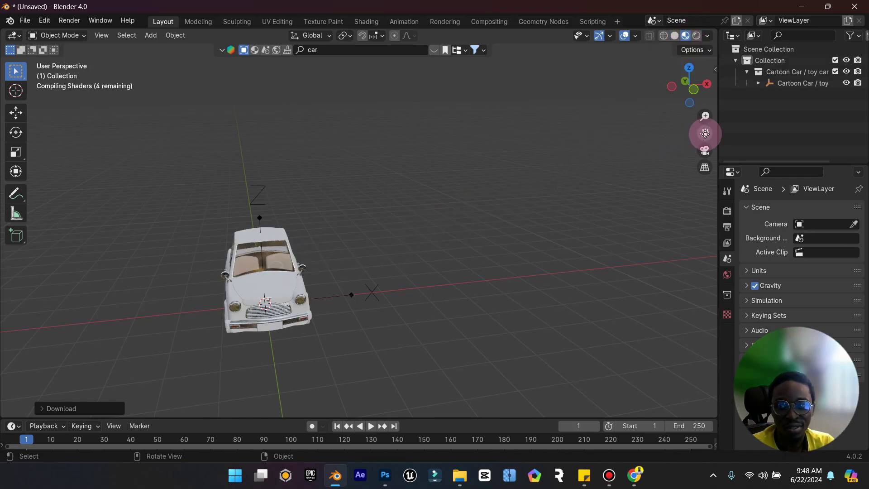
# - Examine the imported car's materials and details up close from the front and side
pyautogui.moveTo(705, 132); pyautogui.dragTo(276, 291)
pyautogui.scroll(3, 276, 291)
pyautogui.moveTo(283, 280); pyautogui.dragTo(153, 270, button='middle')
pyautogui.scroll(-5, 482, 270)
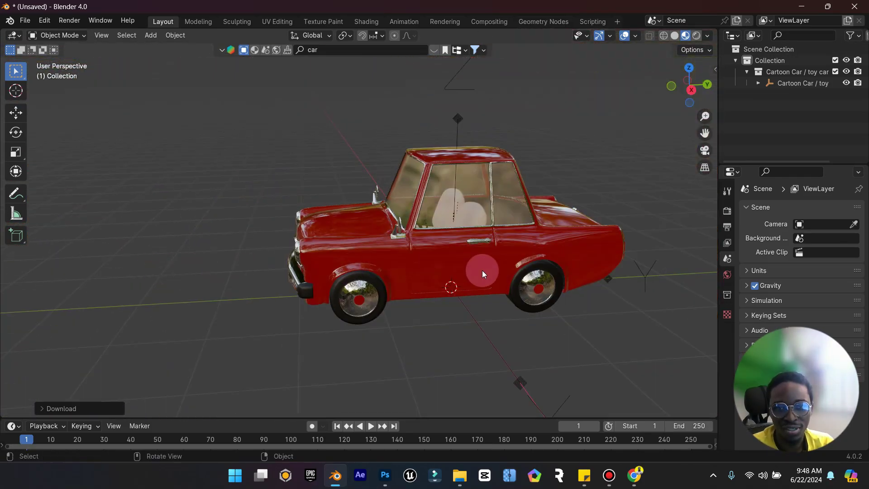
pyautogui.moveTo(482, 271)
pyautogui.mouseDown(button='middle')
pyautogui.moveTo(304, 262)
pyautogui.moveTo(485, 269)
pyautogui.mouseUp(button='middle')
pyautogui.scroll(3, 371, 294)
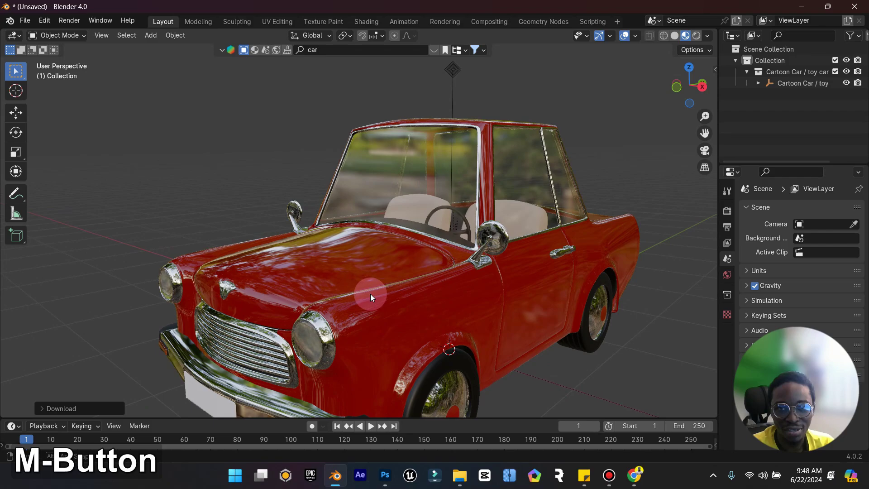
pyautogui.moveTo(370, 294); pyautogui.dragTo(398, 294, button='middle')
pyautogui.moveTo(534, 212)
pyautogui.mouseDown(button='middle')
pyautogui.moveTo(483, 244)
pyautogui.moveTo(547, 230)
pyautogui.moveTo(540, 289)
pyautogui.moveTo(400, 265)
pyautogui.moveTo(528, 213)
pyautogui.mouseUp(button='middle')
pyautogui.moveTo(695, 133); pyautogui.dragTo(497, 248)
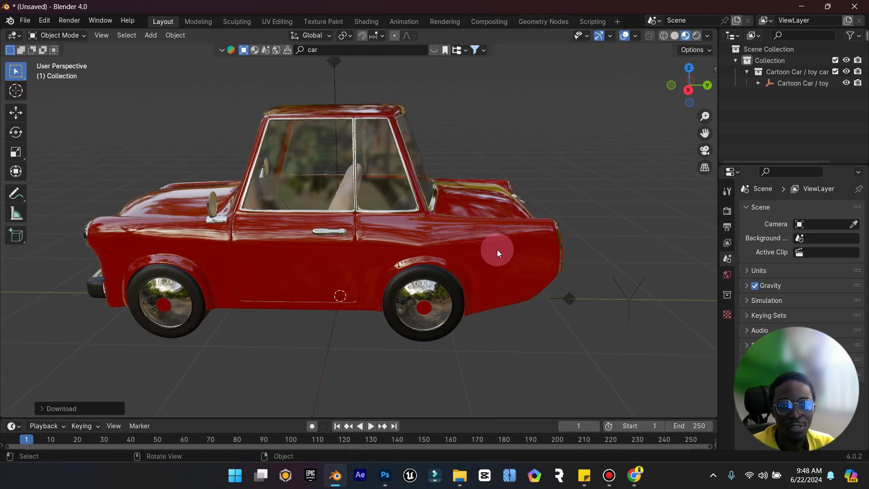
pyautogui.moveTo(497, 249); pyautogui.dragTo(509, 232, button='middle')
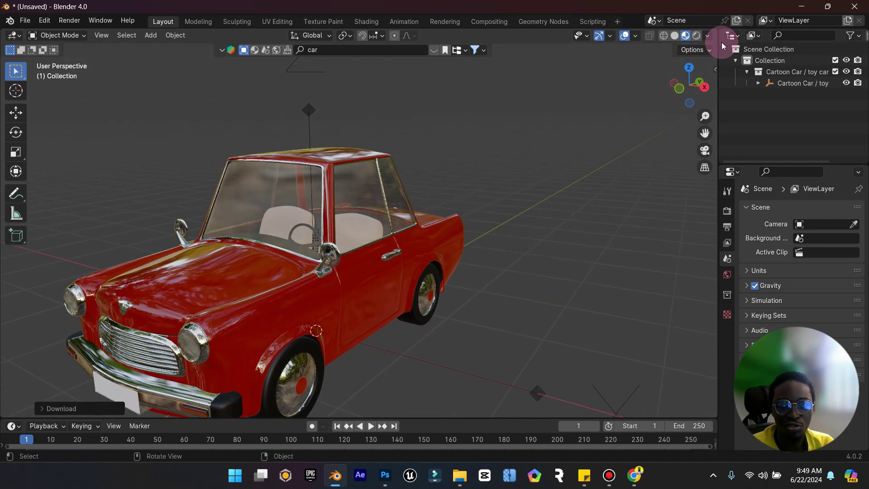
# - Switch the viewport to Rendered shading with the whole car in view
pyautogui.click(696, 37)
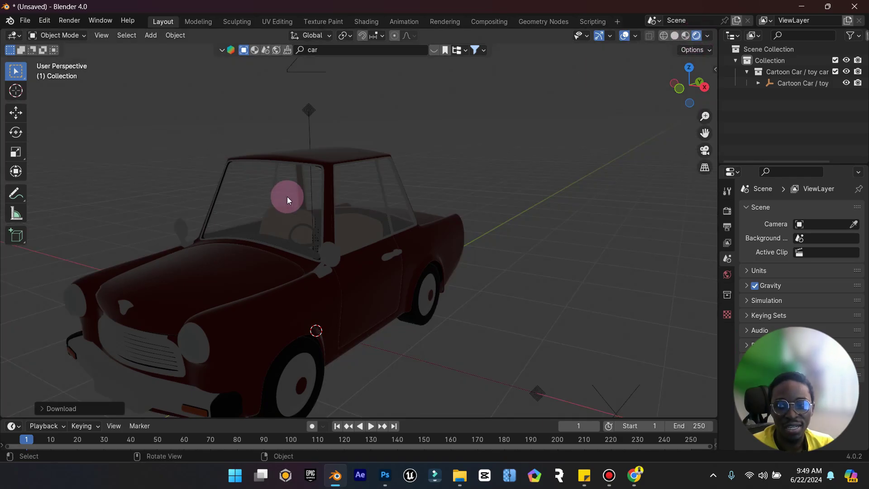
pyautogui.scroll(-5, 416, 233)
pyautogui.scroll(3, 437, 245)
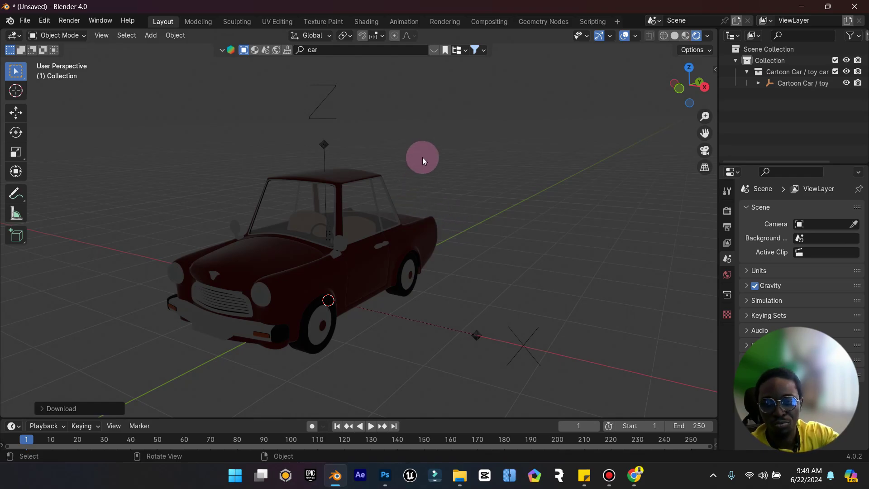
# - Add a point light and move it straight up to about 2.58 m above the car's origin
pyautogui.hotkey('shift', 'a')
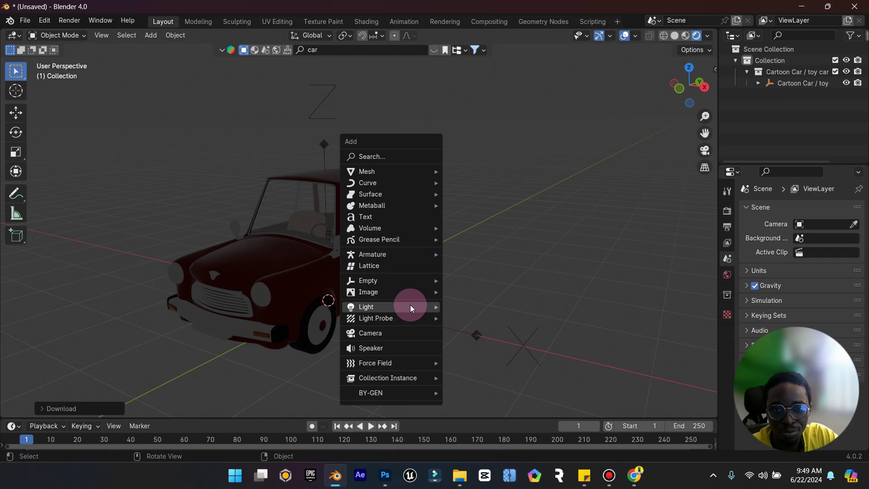
pyautogui.moveTo(426, 307)
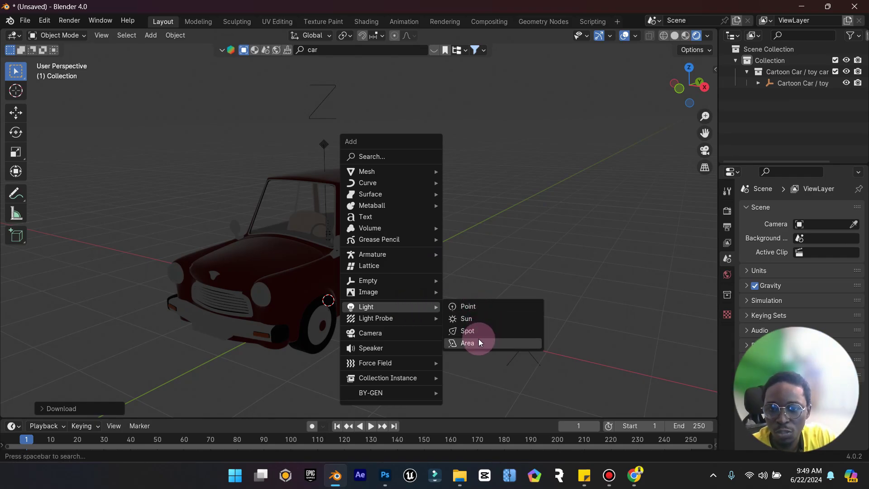
pyautogui.click(484, 306)
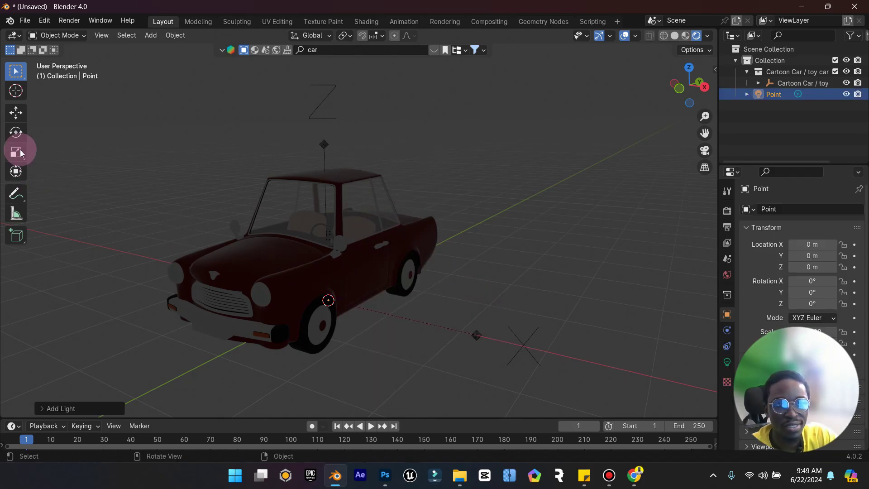
pyautogui.click(16, 112)
pyautogui.moveTo(328, 257); pyautogui.dragTo(402, 71)
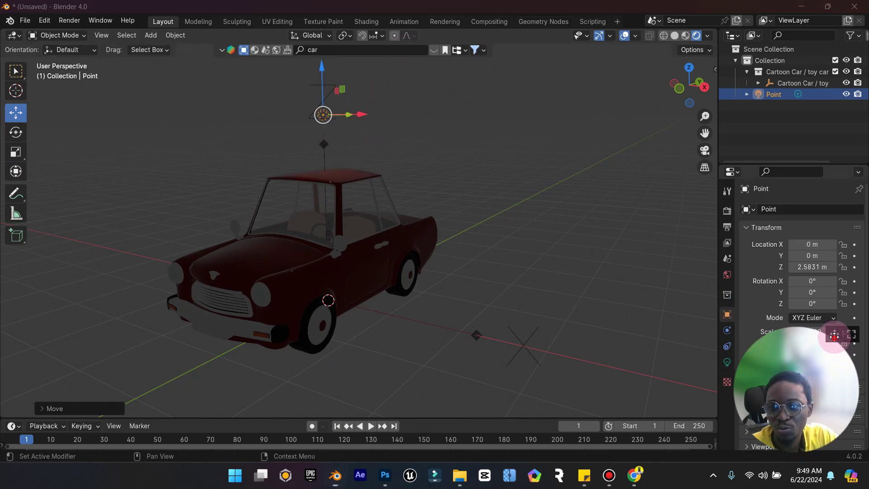
# - Set the power of the point light above the car to 1000 W
pyautogui.click(773, 96)
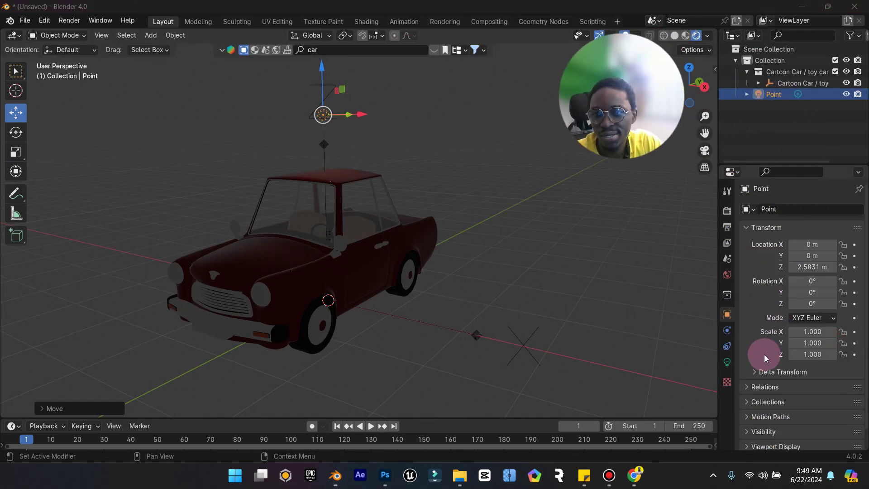
pyautogui.click(727, 362)
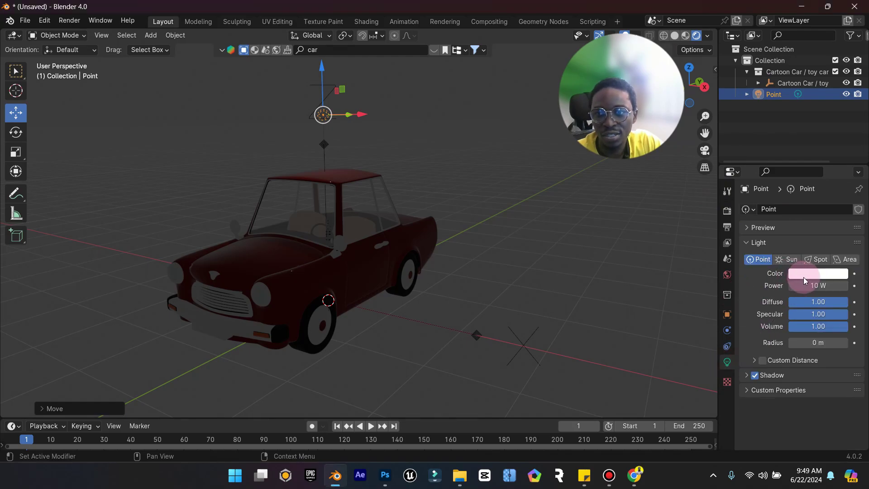
pyautogui.click(816, 286)
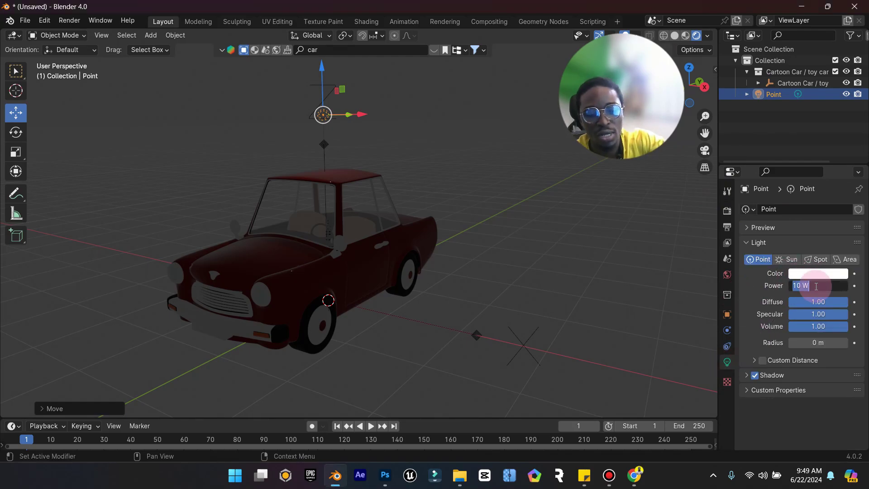
pyautogui.write('1000')
pyautogui.click(756, 286)
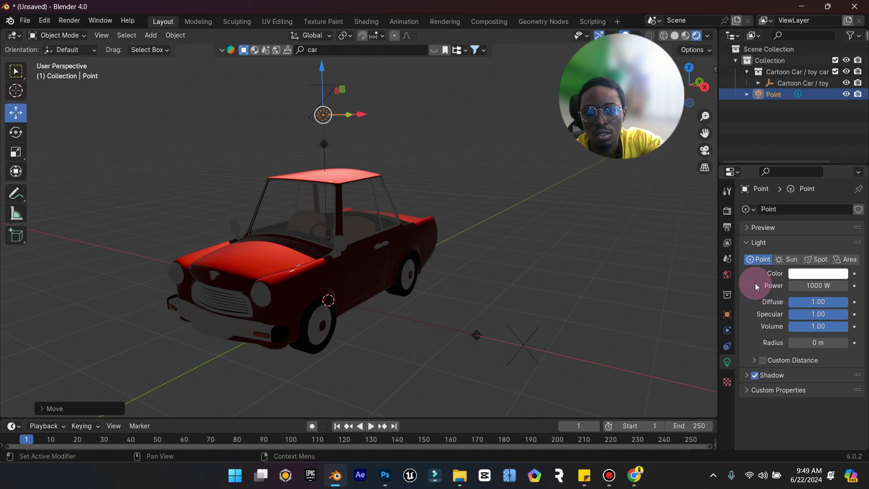
# - Try a power of 10000 W on the point light and set it back to 1000 W
pyautogui.click(826, 286)
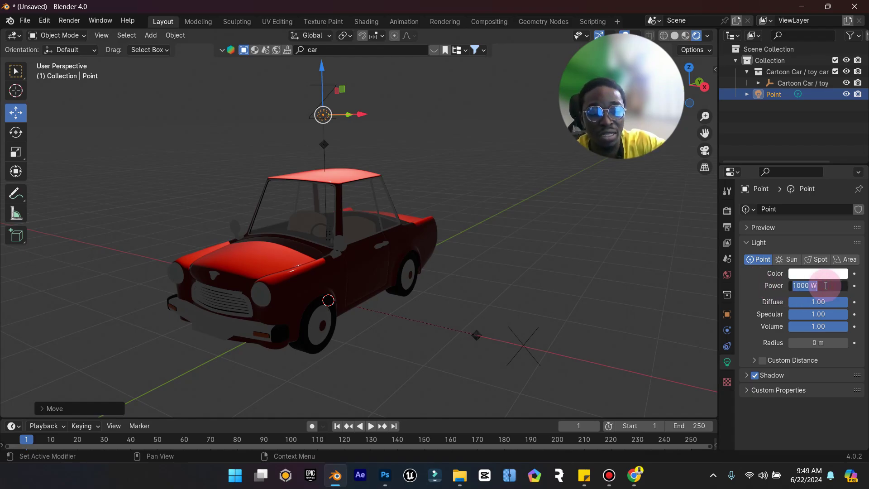
pyautogui.write('10000')
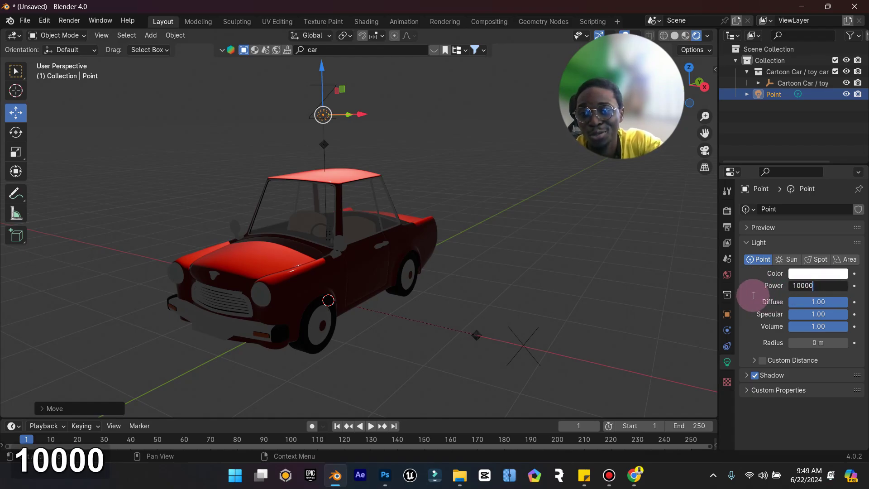
pyautogui.click(753, 295)
pyautogui.click(815, 286)
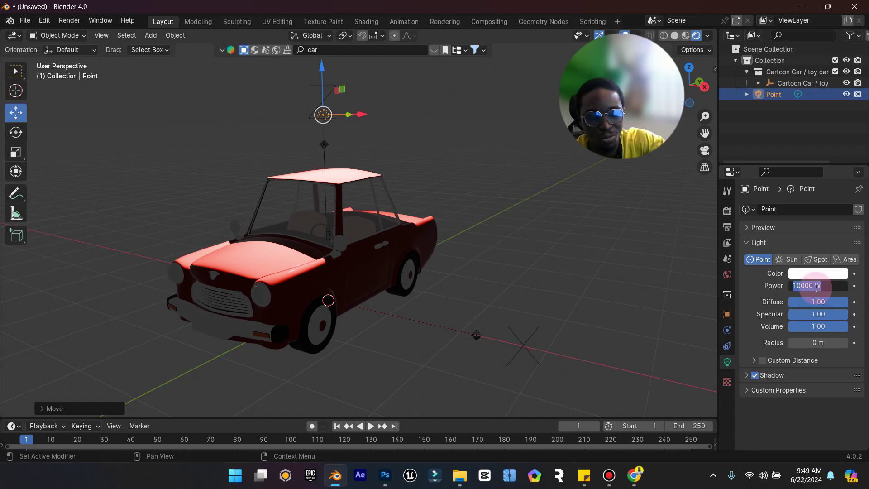
pyautogui.write('1000')
pyautogui.click(747, 287)
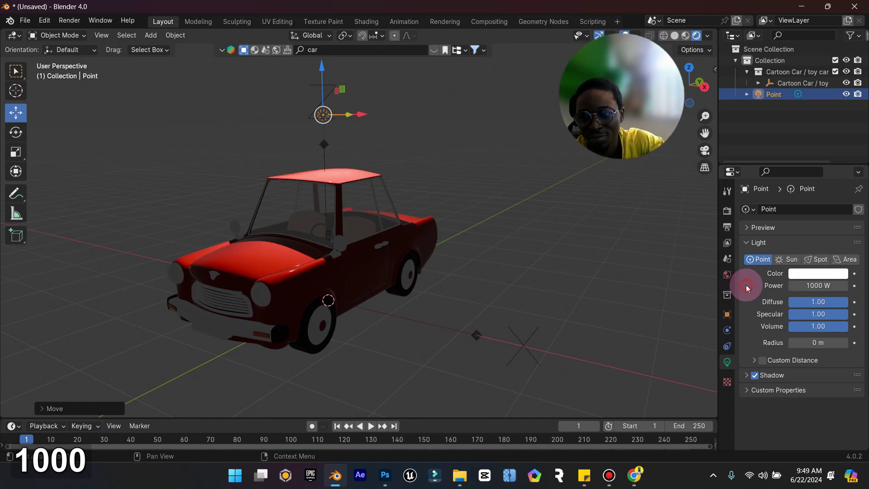
# - Tint the point light pale mint green and raise it slightly higher above the car
pyautogui.click(817, 273)
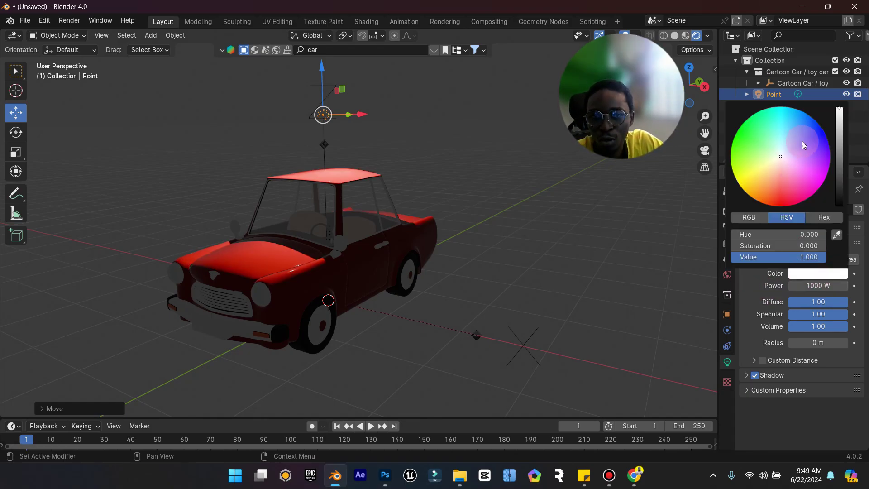
pyautogui.moveTo(803, 145)
pyautogui.mouseDown()
pyautogui.moveTo(763, 139)
pyautogui.moveTo(776, 158)
pyautogui.moveTo(779, 150)
pyautogui.mouseUp()
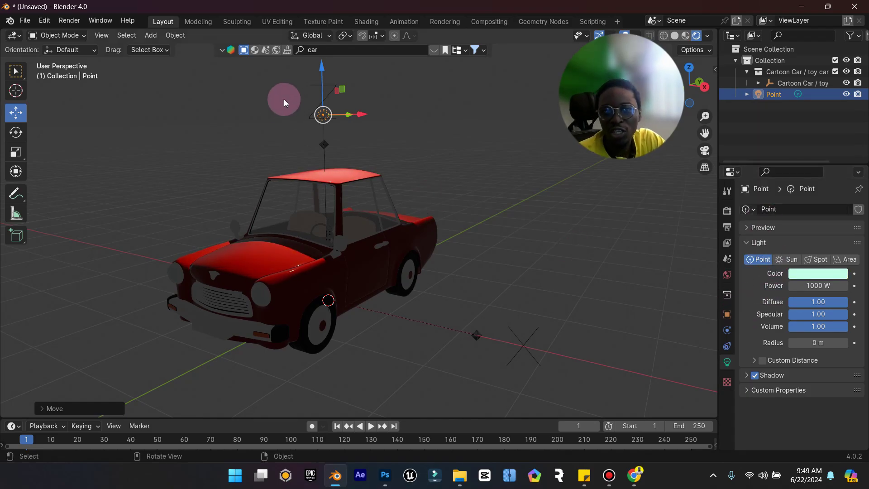
pyautogui.moveTo(322, 75)
pyautogui.mouseDown()
pyautogui.moveTo(333, 42)
pyautogui.moveTo(314, 89)
pyautogui.mouseUp()
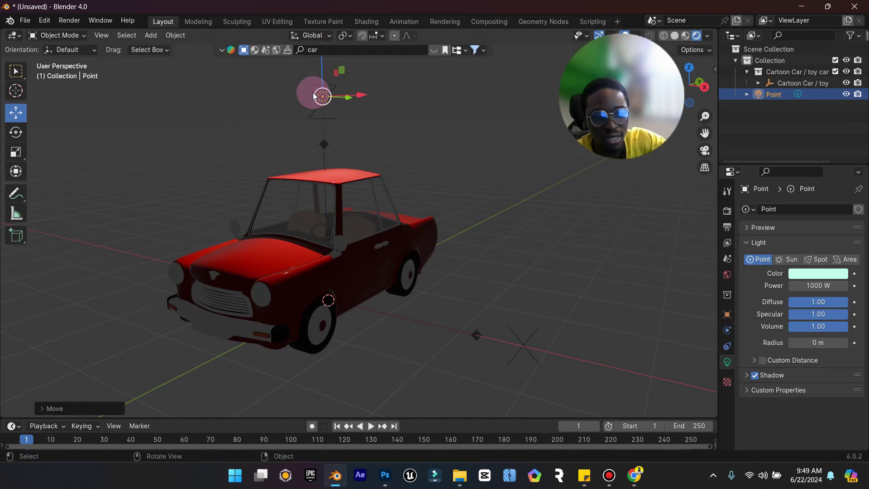
# - Move the point light out along the X axis to the car's side, rotate it and fine-tune its position
pyautogui.hotkey('ctrl', 'd')
pyautogui.moveTo(367, 98); pyautogui.dragTo(477, 124)
pyautogui.press('r')
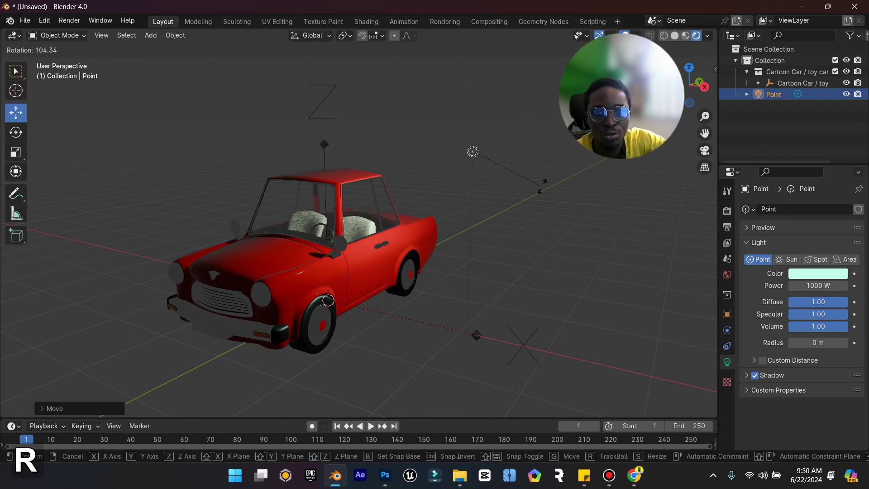
pyautogui.click(548, 145)
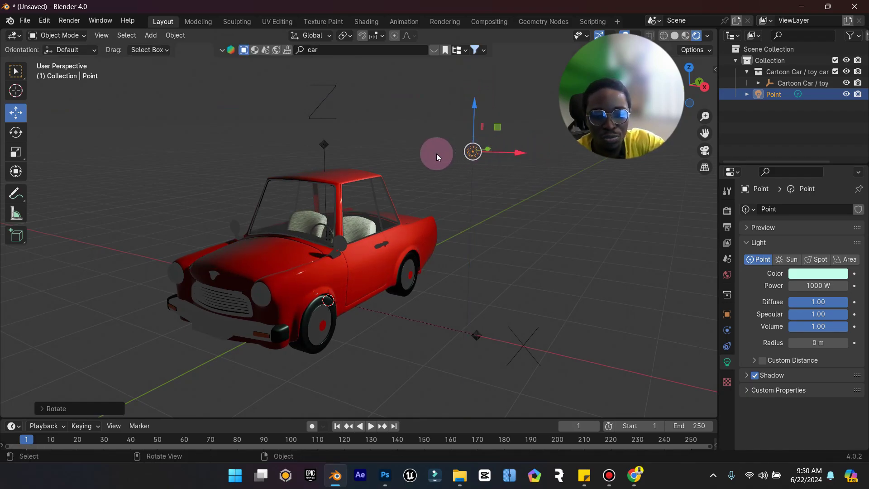
pyautogui.press('g')
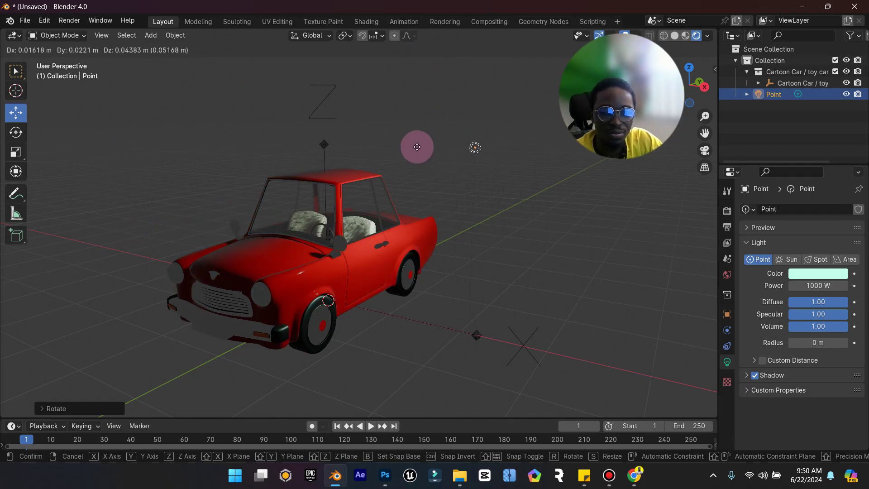
pyautogui.click(408, 146)
pyautogui.moveTo(452, 213); pyautogui.dragTo(399, 162, button='middle')
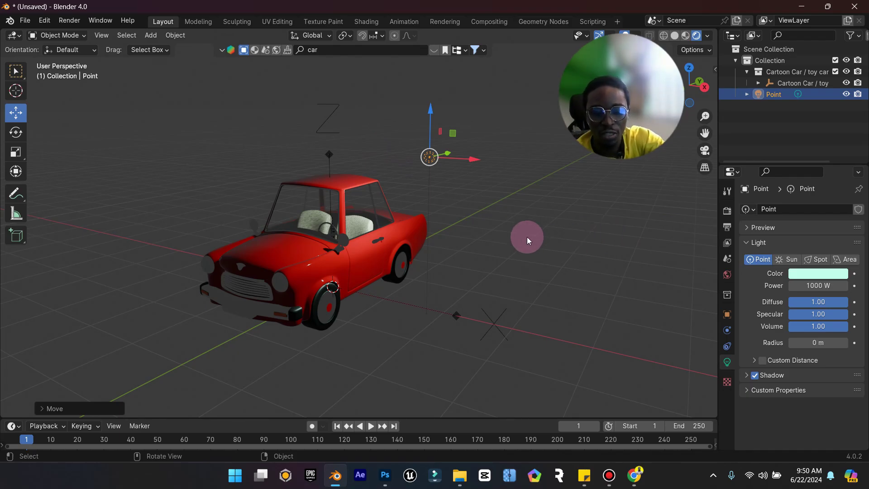
# - Search the whole Sketchfab site for astronaut models
pyautogui.press('n')
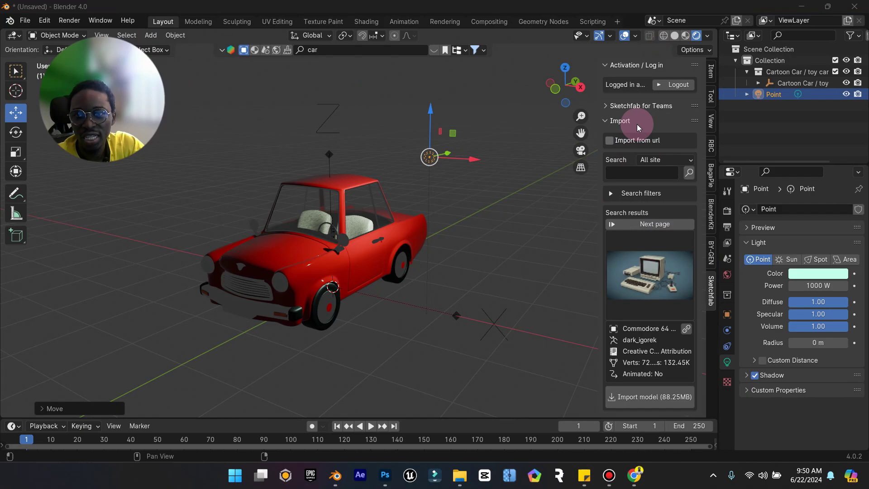
pyautogui.click(635, 172)
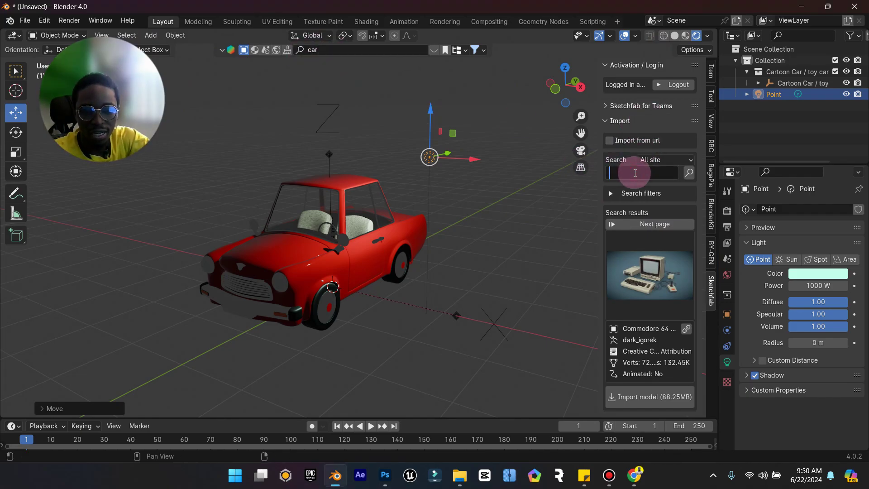
pyautogui.write('astronaut')
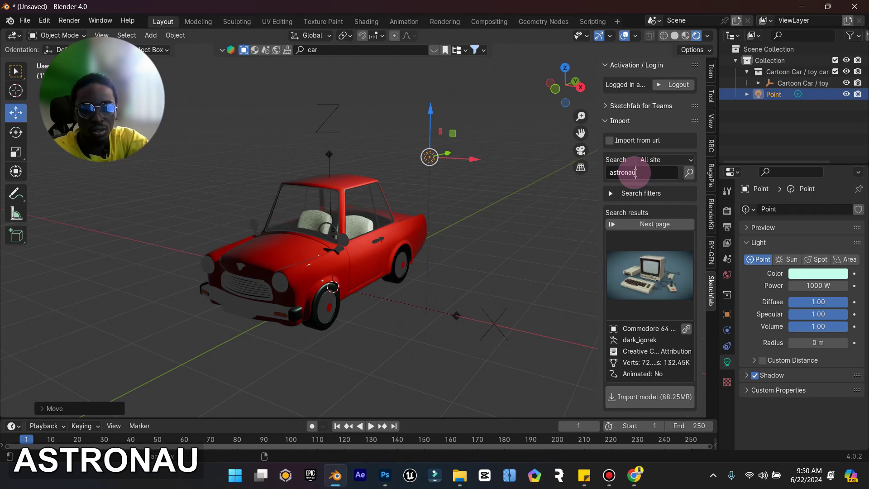
pyautogui.press('Return')
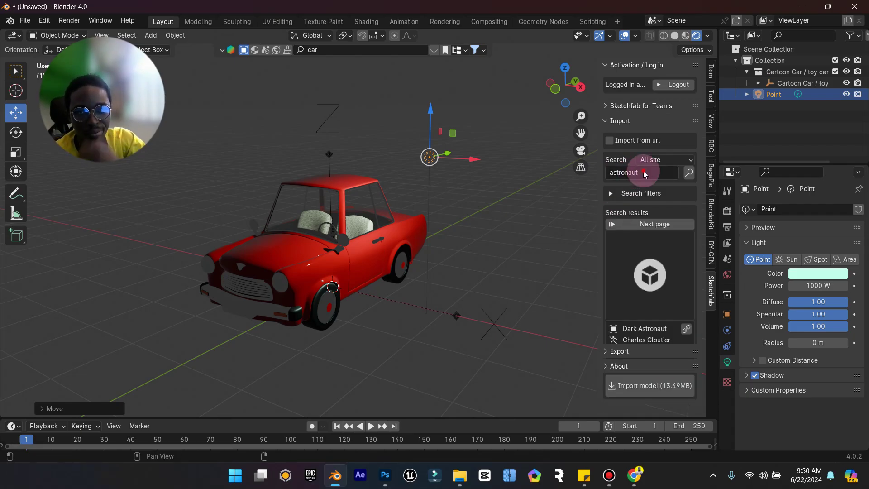
# - Search Sketchfab for bird and filter the results to animated models only
pyautogui.click(645, 174)
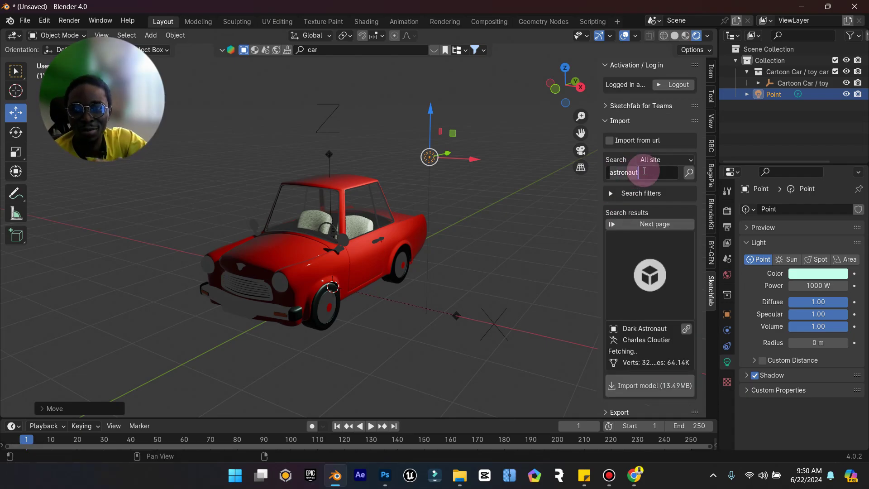
pyautogui.write('bir')
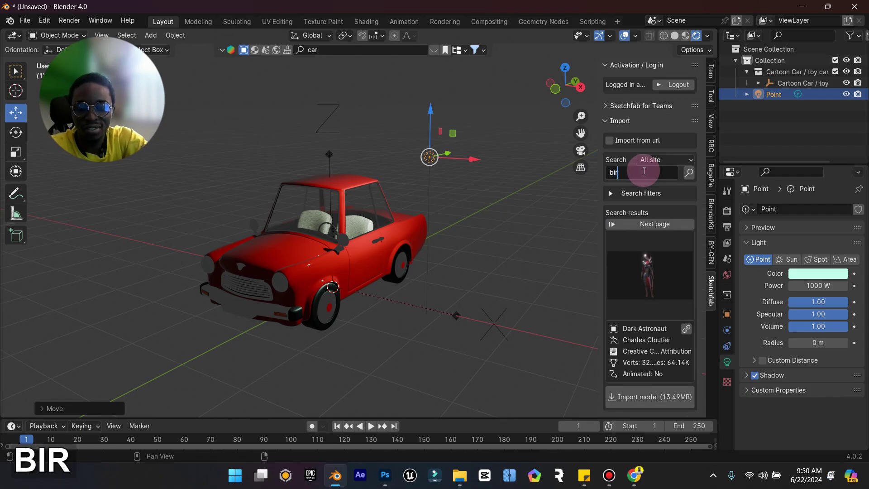
pyautogui.write('d')
pyautogui.press('Return')
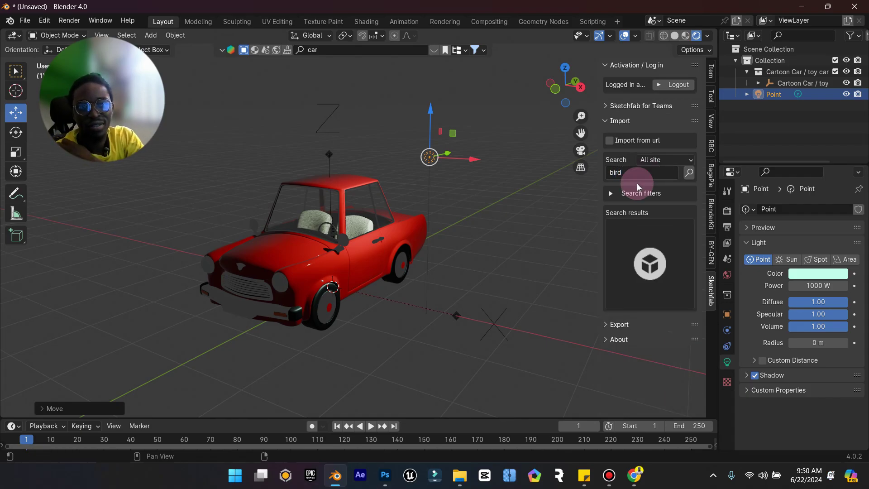
pyautogui.click(612, 195)
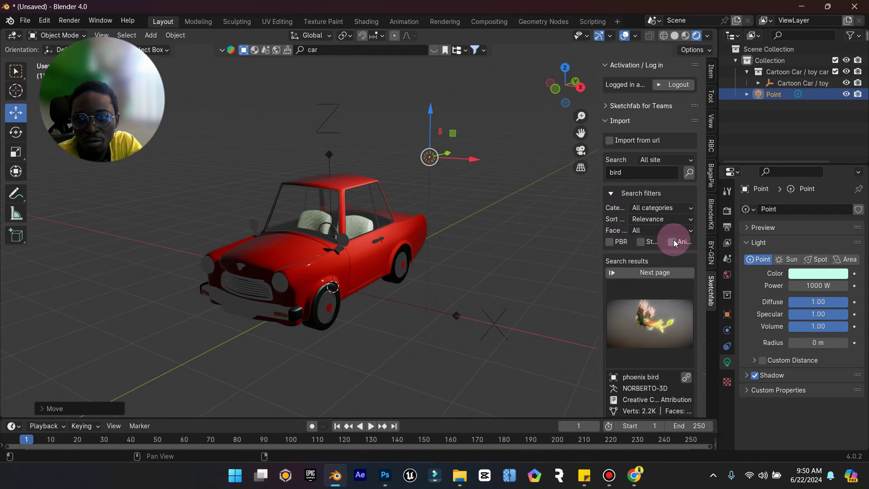
pyautogui.click(672, 243)
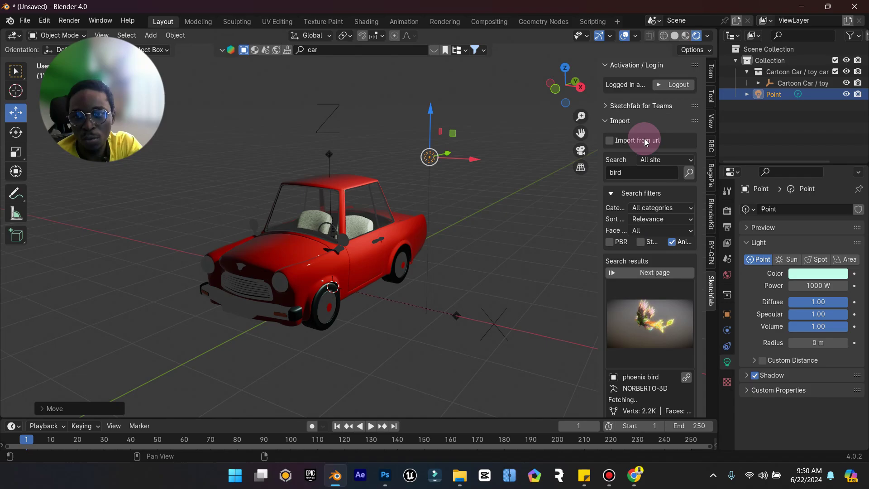
# - Choose the phoenix bird from the Sketchfab search results and import the model into the scene
pyautogui.click(669, 319)
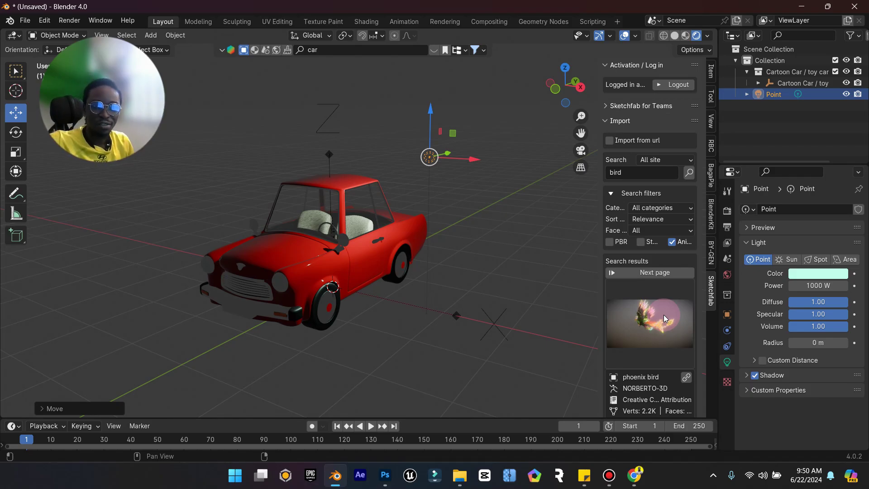
pyautogui.click(658, 323)
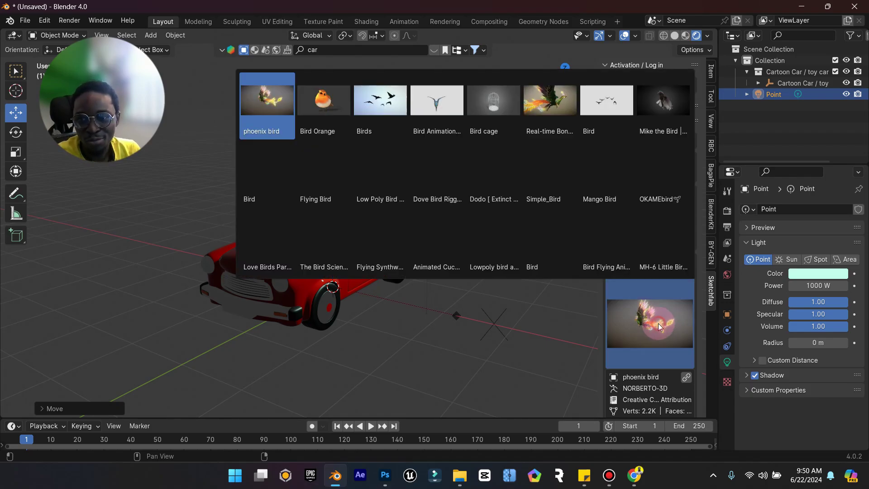
pyautogui.click(268, 101)
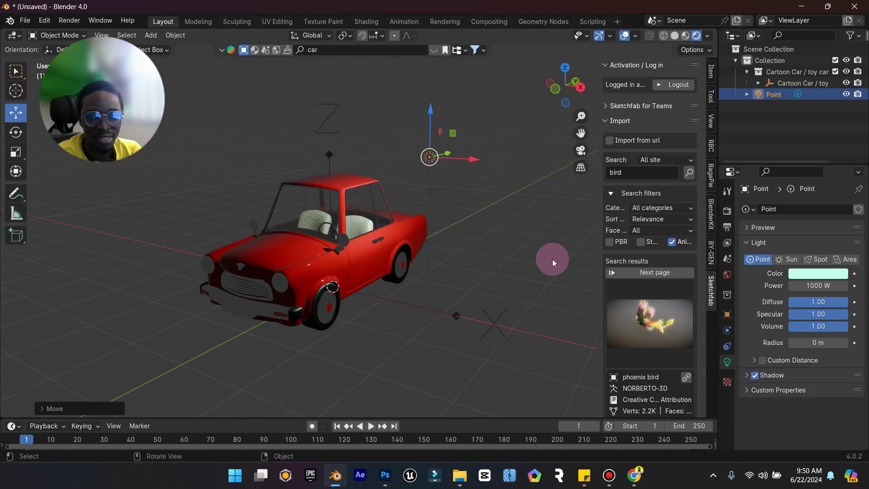
pyautogui.scroll(-4, 662, 314)
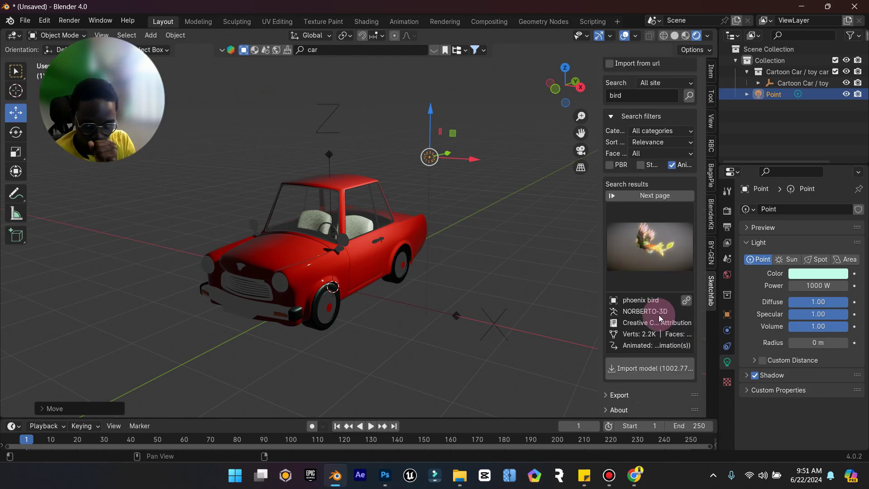
pyautogui.click(666, 370)
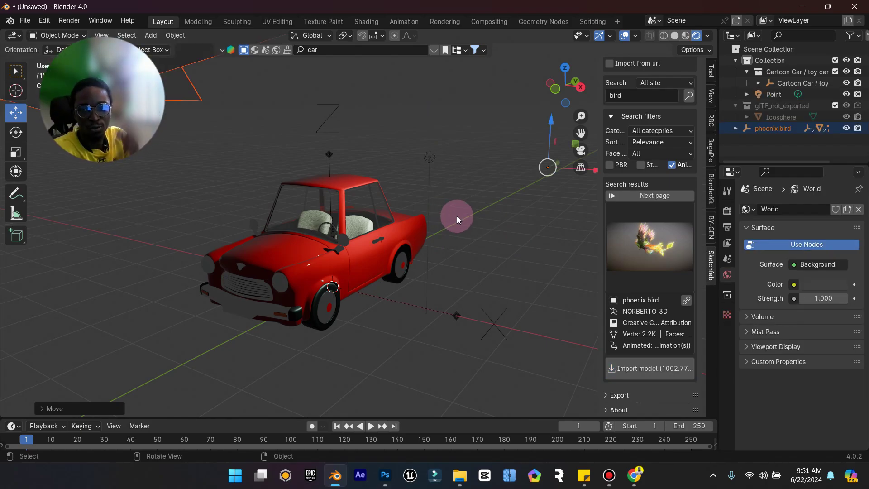
# - Scale the imported phoenix bird down to about 0.015 of its original size
pyautogui.scroll(-6, 527, 178)
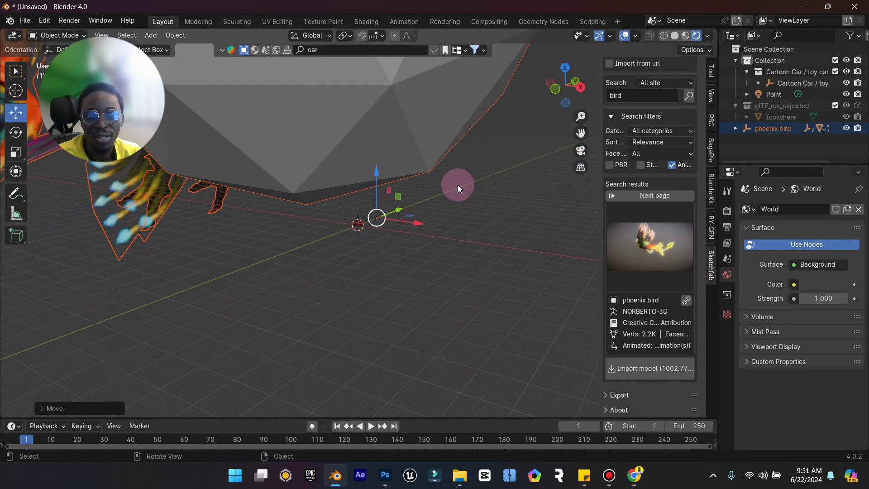
pyautogui.scroll(-2, 457, 184)
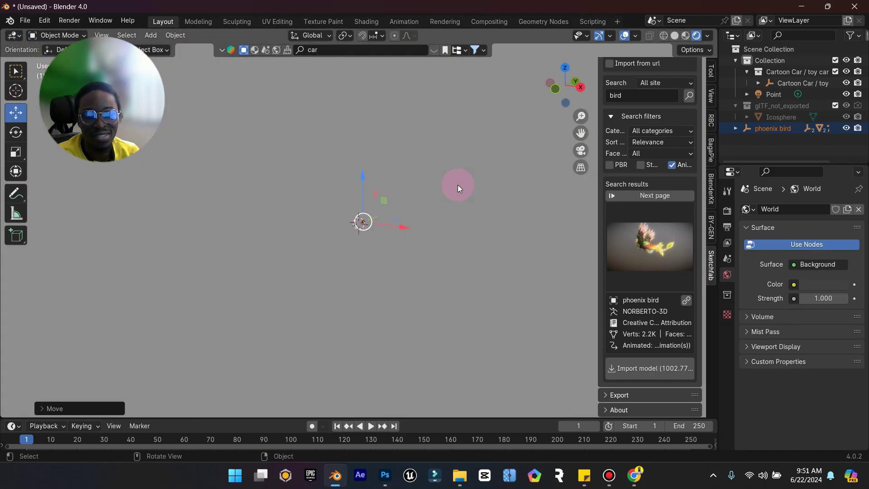
pyautogui.scroll(2, 458, 185)
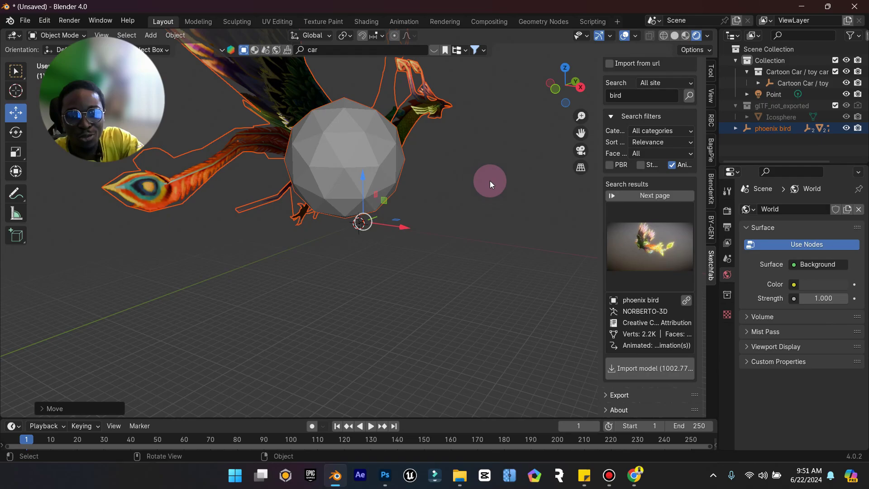
pyautogui.press('s')
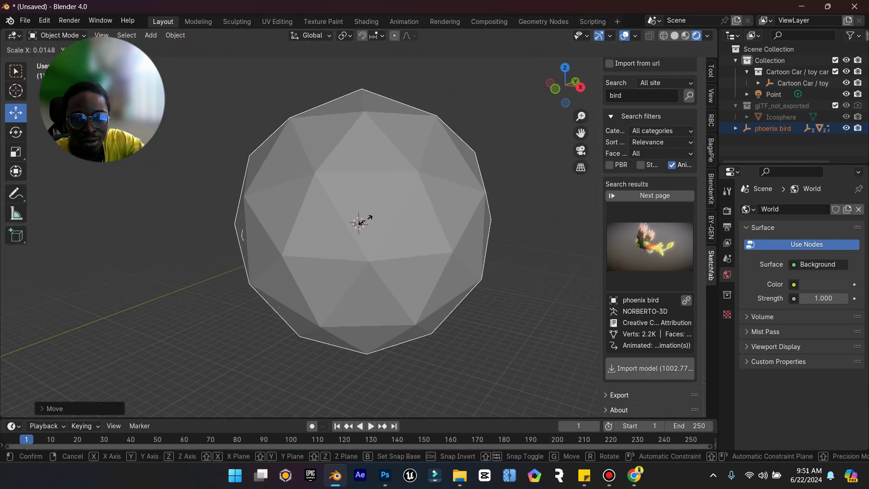
pyautogui.click(365, 228)
# - Scale the phoenix bird down further until its sphere is small around the scene origin
pyautogui.scroll(2, 366, 230)
pyautogui.scroll(3, 365, 229)
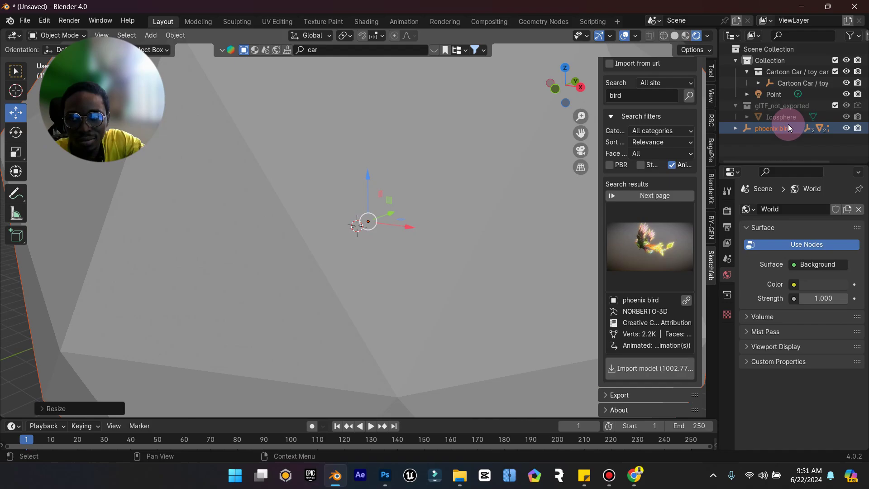
pyautogui.click(846, 129)
pyautogui.click(405, 219)
pyautogui.press('s')
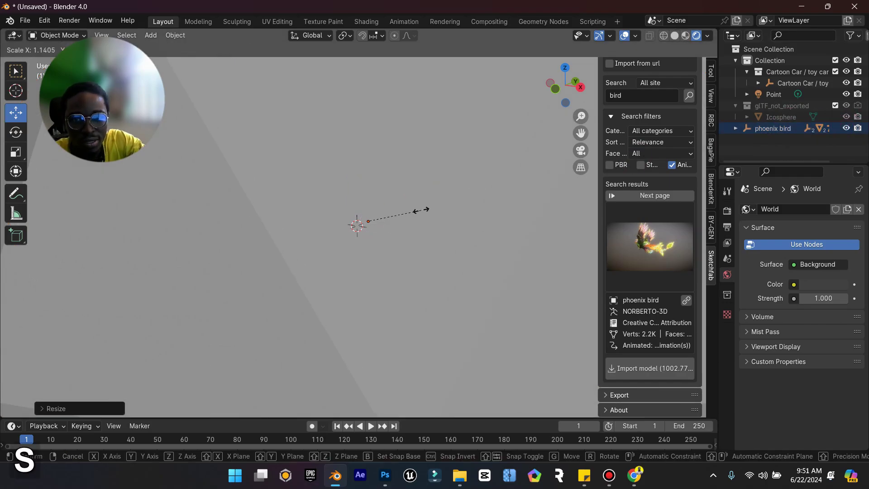
pyautogui.click(370, 224)
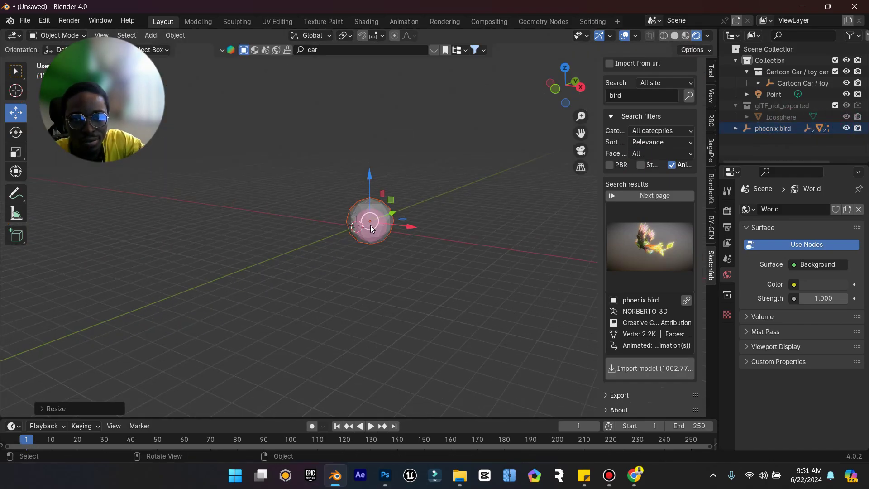
pyautogui.scroll(3, 370, 225)
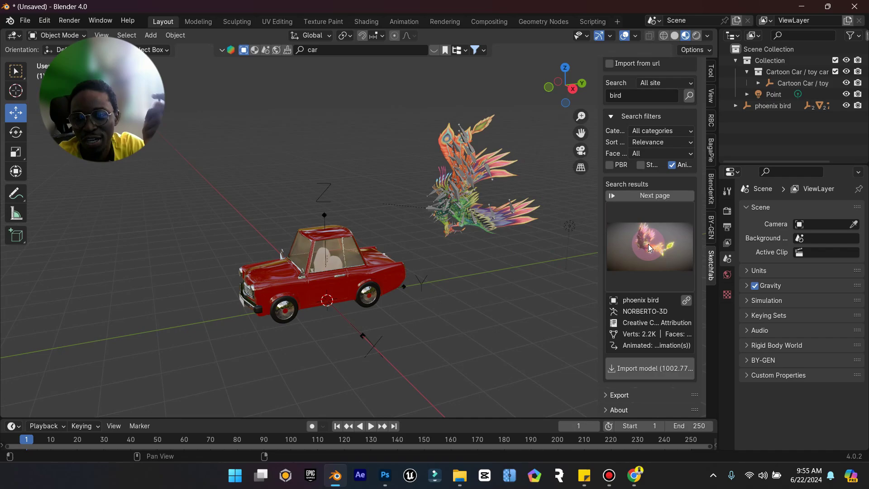
# - Clear the animated-only filter and search Sketchfab for chair
pyautogui.click(650, 244)
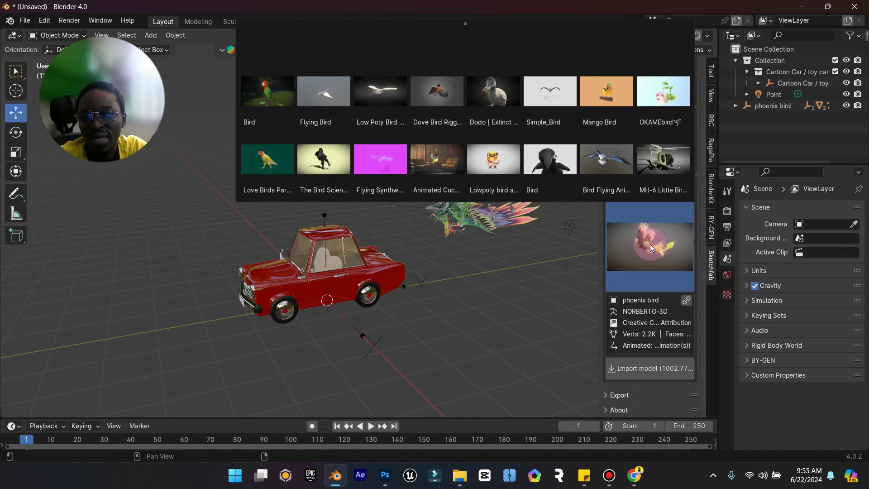
pyautogui.click(667, 193)
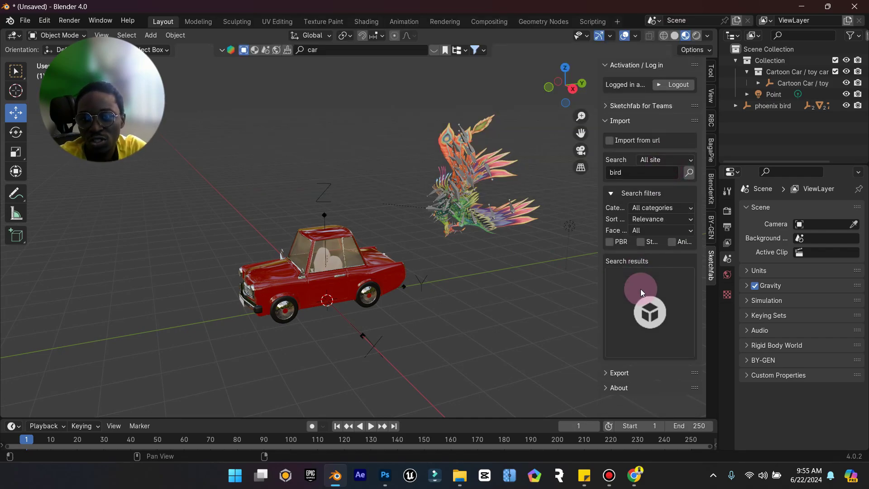
pyautogui.click(625, 172)
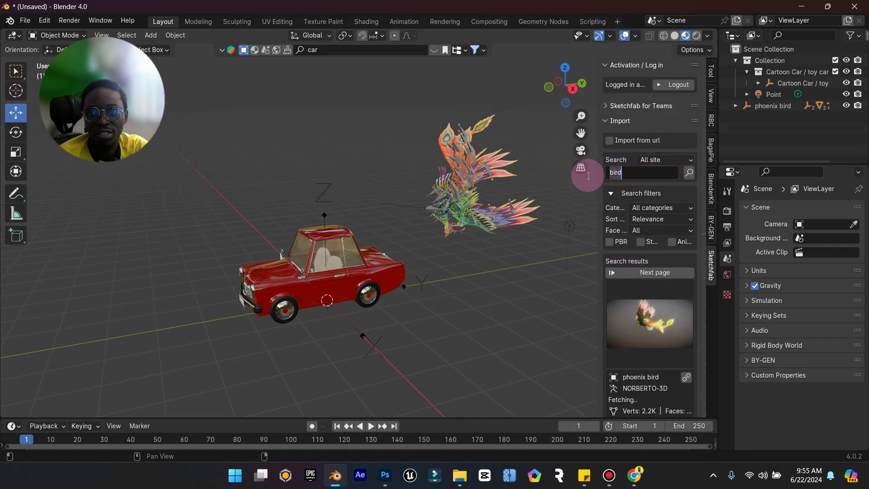
pyautogui.write('chair')
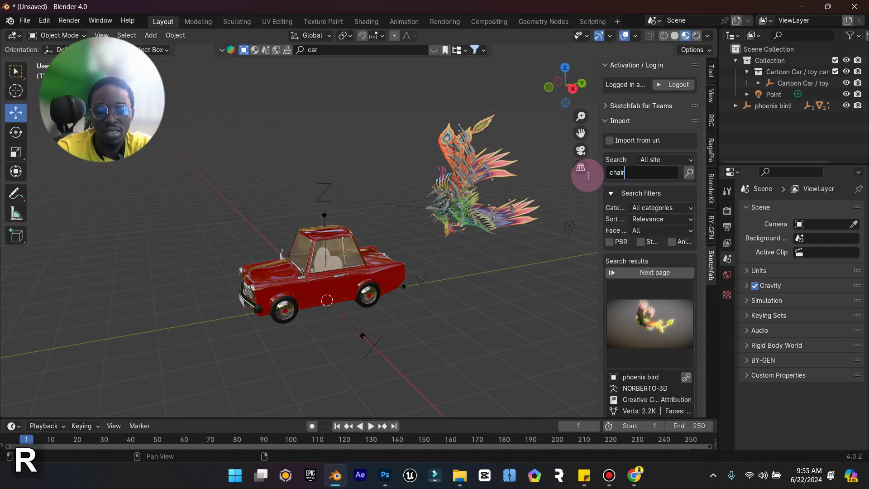
pyautogui.press('Return')
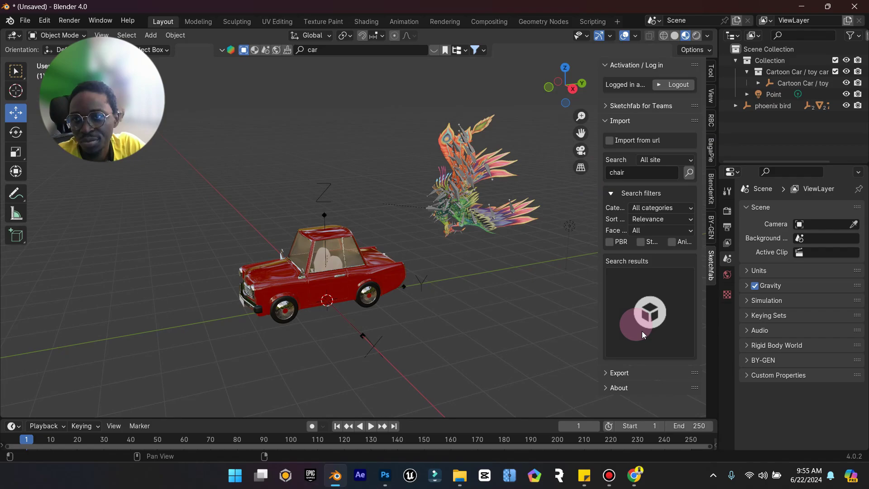
# - Choose the wooden model named CHAIR from the Sketchfab search results and import it into the scene
pyautogui.click(652, 318)
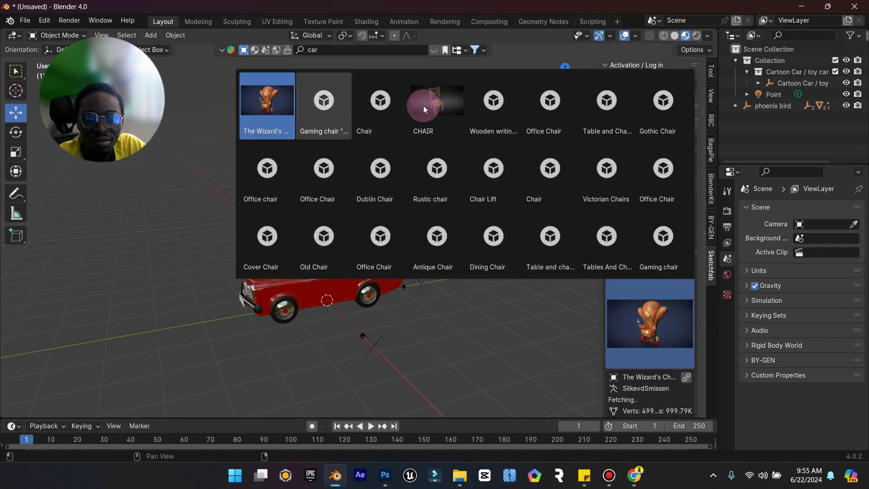
pyautogui.click(440, 103)
pyautogui.scroll(-3, 657, 357)
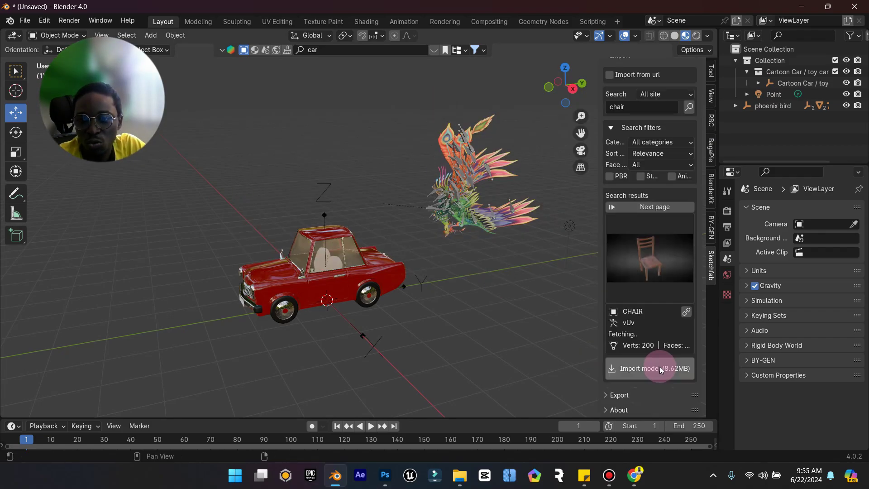
pyautogui.click(646, 381)
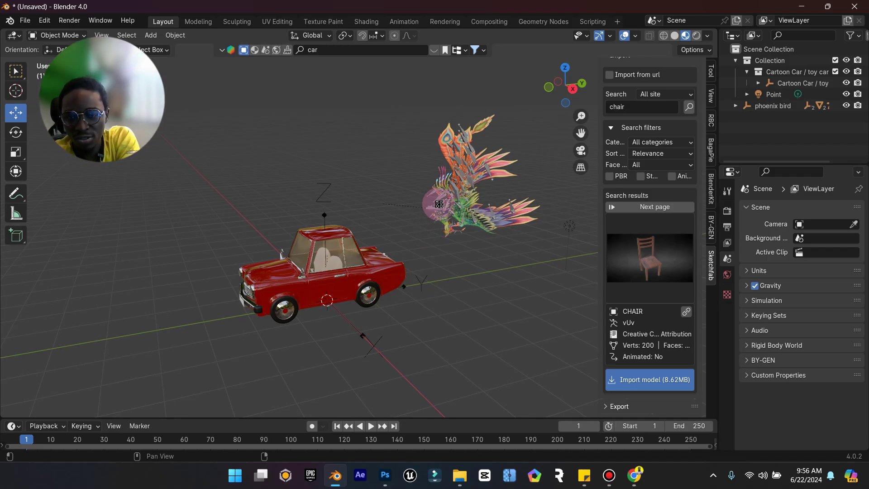
# - Scale the imported chair down and raise it vertically to the level of the car
pyautogui.moveTo(316, 306); pyautogui.dragTo(329, 343, button='middle')
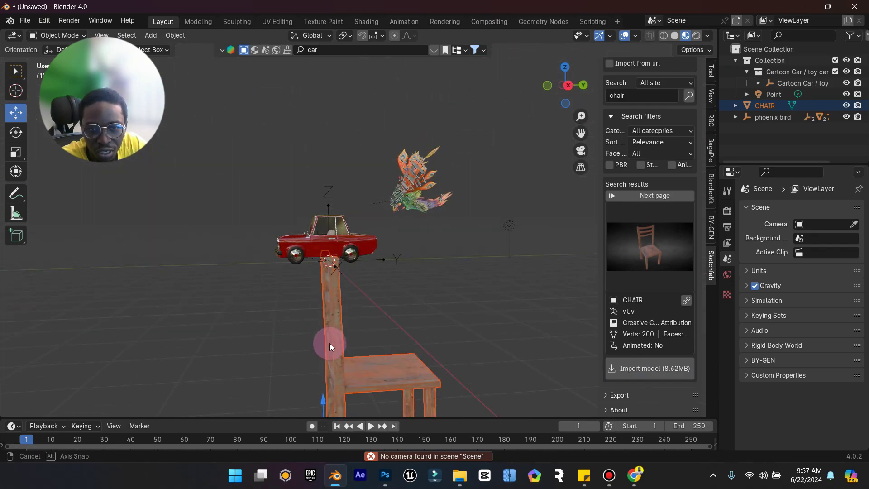
pyautogui.press('s')
pyautogui.click(316, 391)
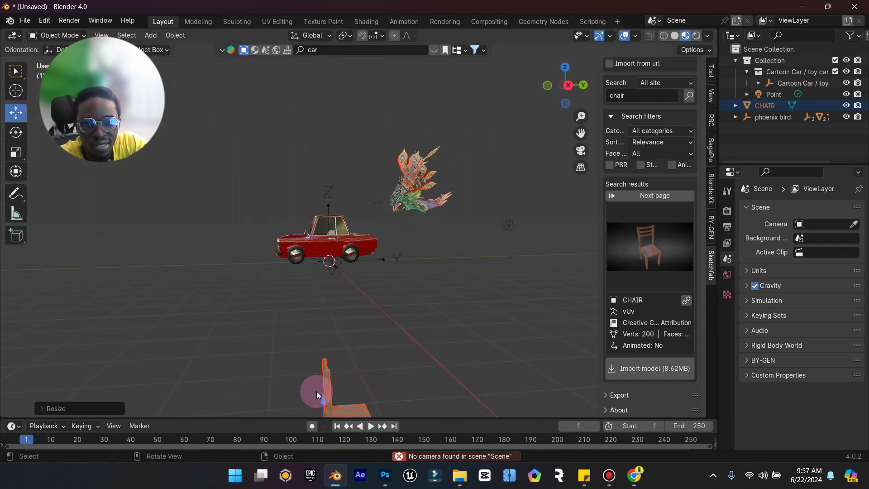
pyautogui.moveTo(323, 398); pyautogui.dragTo(320, 205)
pyautogui.click(320, 205)
pyautogui.moveTo(320, 205); pyautogui.dragTo(398, 222, button='middle')
# - In the front view, adjust the chair's height to ground level and scale it to about 0.35 so it suits the car beside it
pyautogui.press('`')
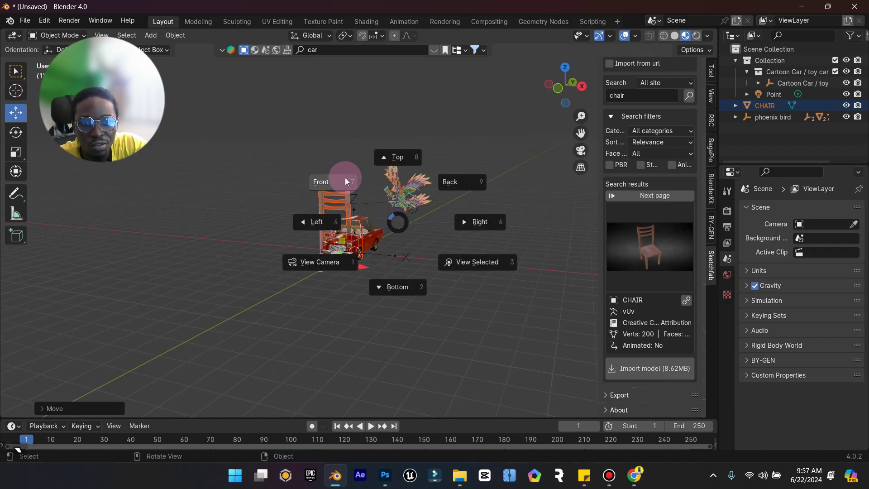
pyautogui.click(343, 181)
pyautogui.moveTo(322, 210); pyautogui.dragTo(320, 202)
pyautogui.press('s')
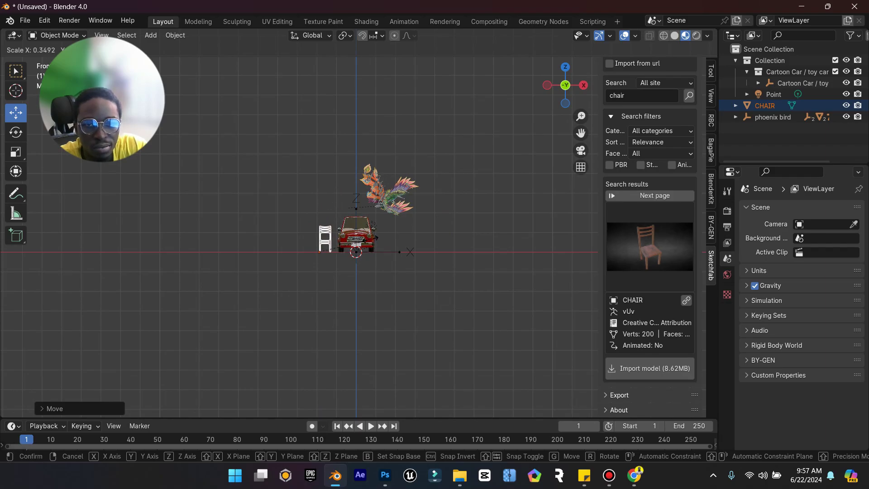
pyautogui.click(407, 239)
pyautogui.scroll(6, 415, 242)
pyautogui.moveTo(463, 242); pyautogui.dragTo(341, 279, button='middle')
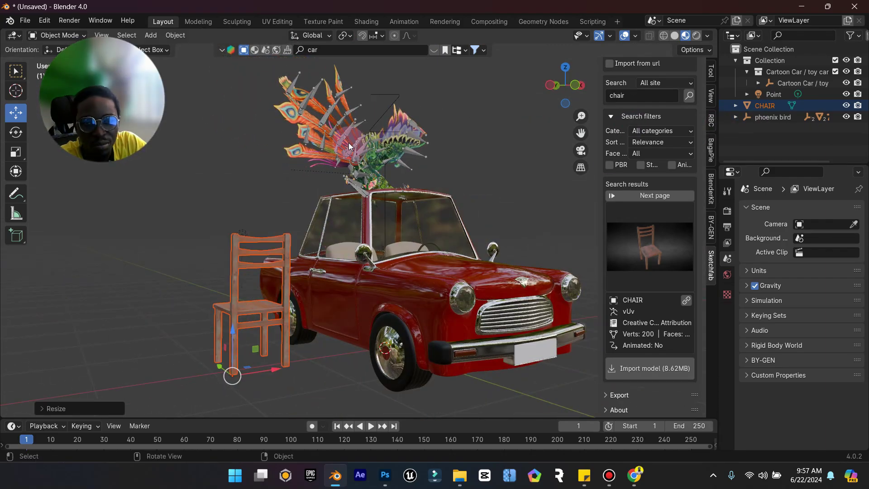
pyautogui.scroll(-4, 437, 159)
pyautogui.moveTo(437, 159); pyautogui.dragTo(460, 211, button='middle')
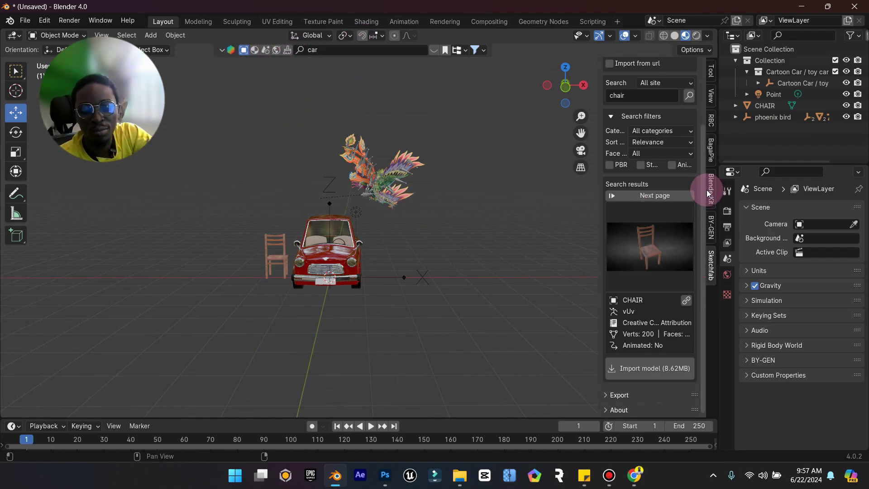
# - Hide the sidebar, browse BlenderKit scenes and download Stone gazebo Greek style with Append, switching to the scene after download
pyautogui.press('n')
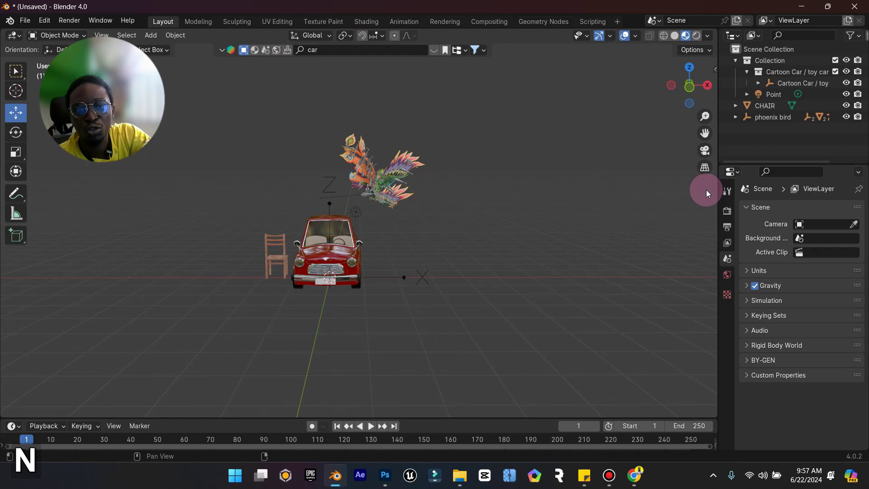
pyautogui.click(254, 51)
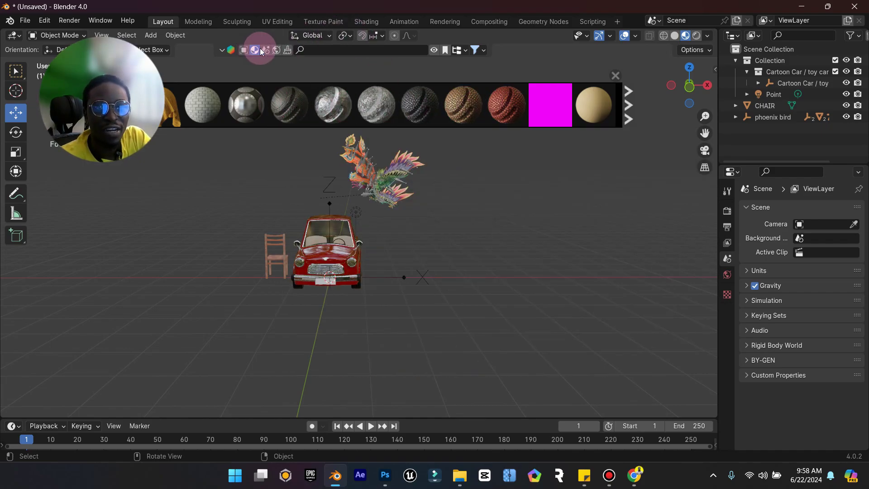
pyautogui.click(265, 49)
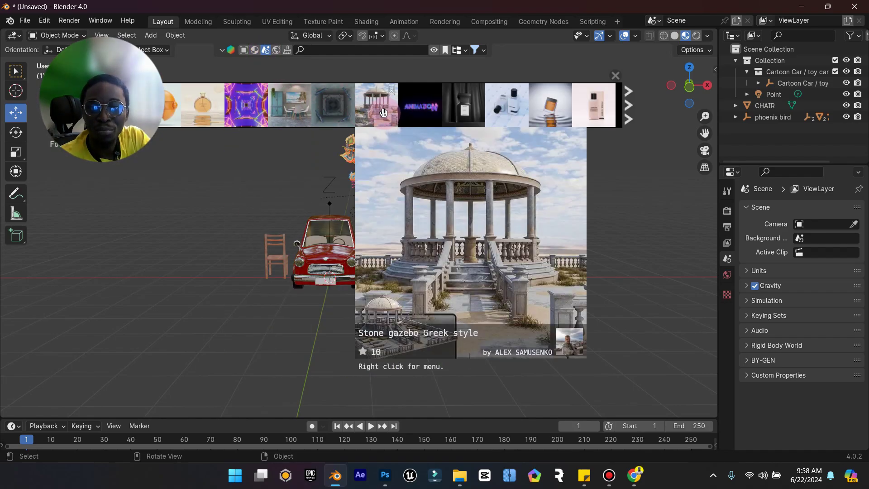
pyautogui.moveTo(557, 119)
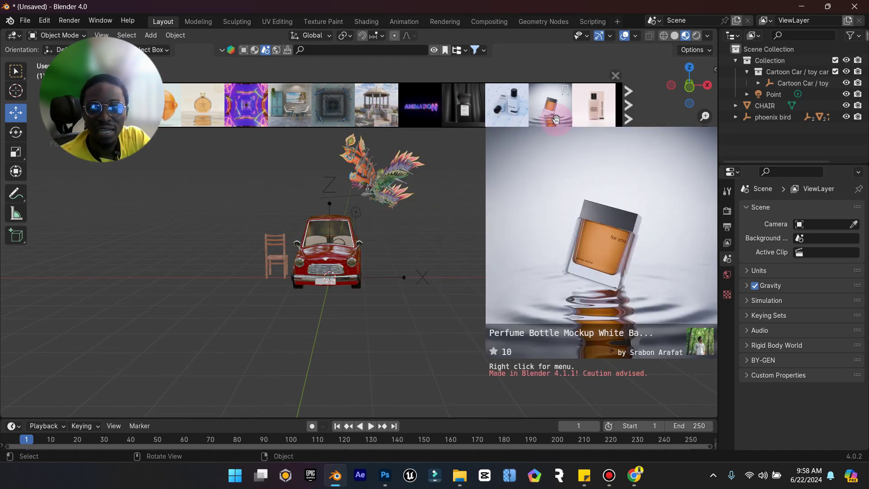
pyautogui.click(367, 110)
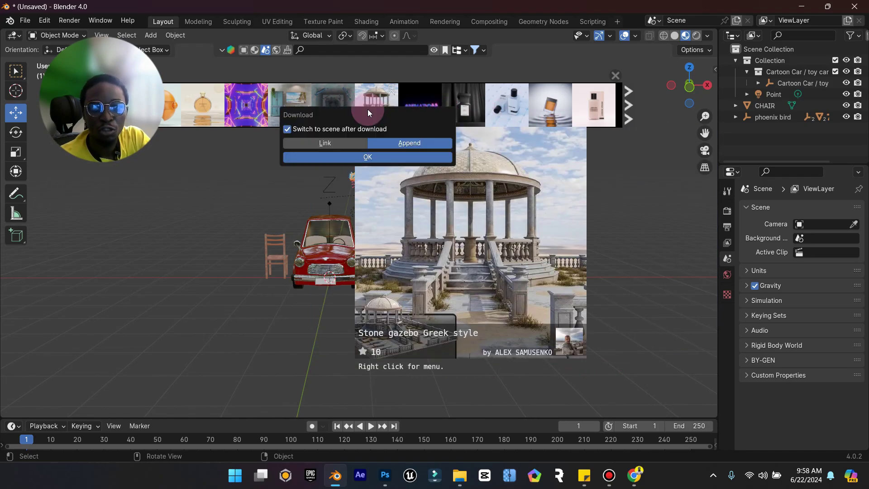
pyautogui.click(387, 156)
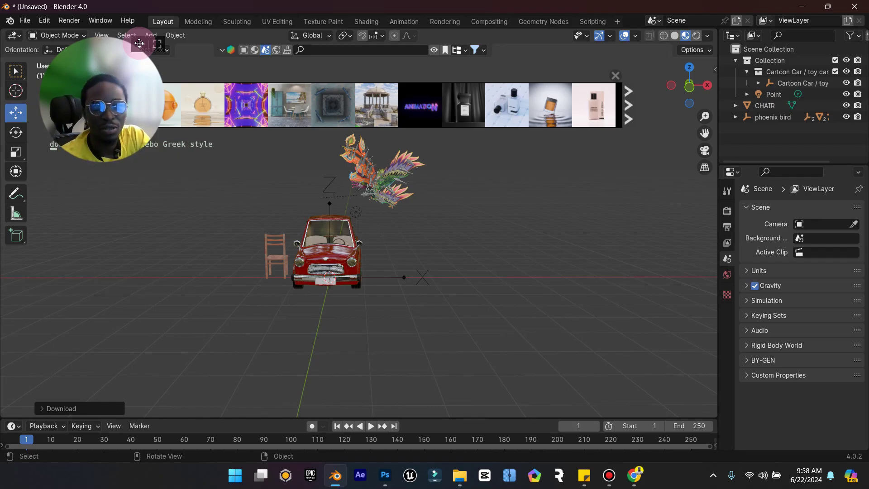
pyautogui.moveTo(139, 43); pyautogui.dragTo(650, 182)
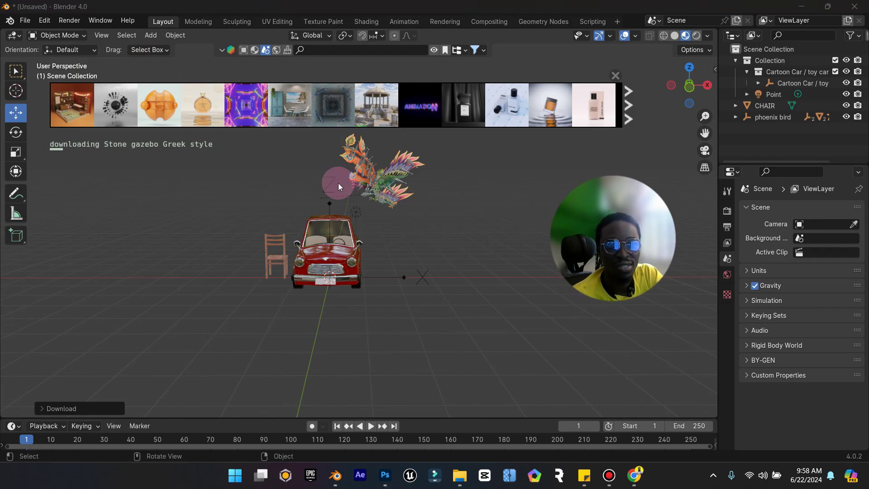
pyautogui.moveTo(62, 94)
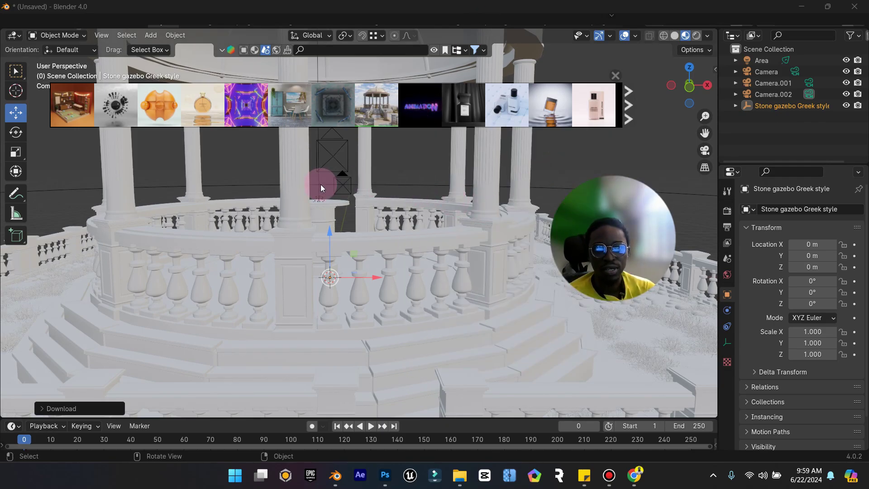
# - Examine the downloaded stone gazebo scene from several sides and distances
pyautogui.scroll(-8, 421, 195)
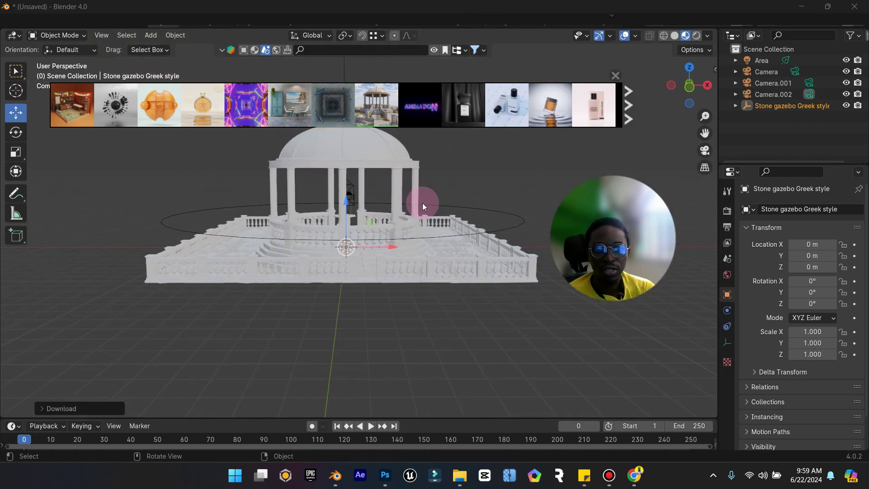
pyautogui.scroll(8, 422, 203)
pyautogui.scroll(-3, 275, 240)
pyautogui.moveTo(277, 240); pyautogui.dragTo(549, 231, button='middle')
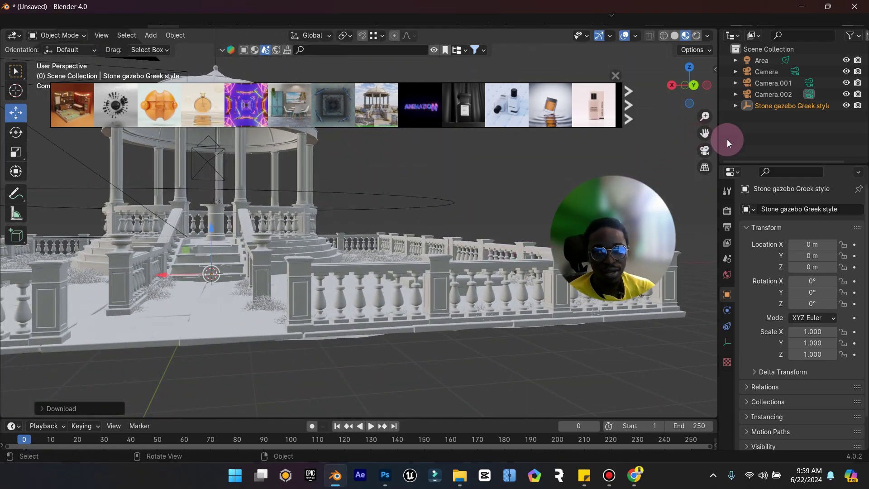
pyautogui.moveTo(332, 208)
pyautogui.mouseDown(button='middle')
pyautogui.moveTo(368, 217)
pyautogui.moveTo(330, 214)
pyautogui.mouseUp(button='middle')
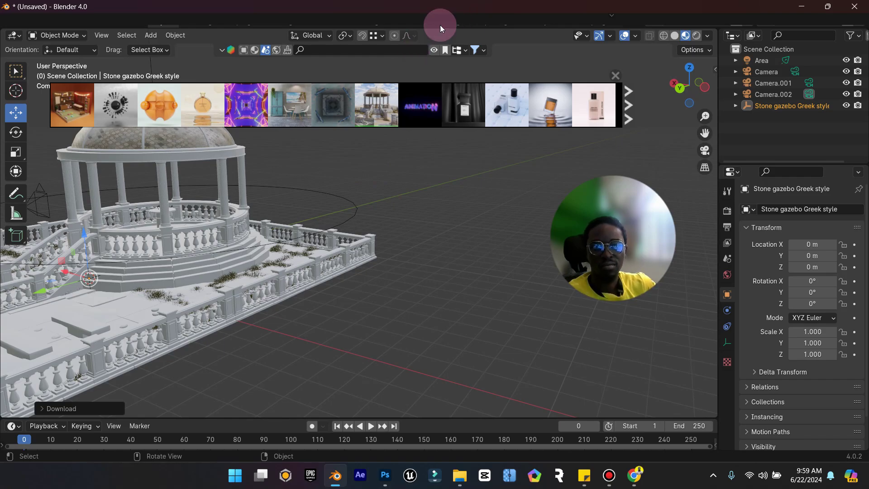
pyautogui.moveTo(306, 323); pyautogui.dragTo(385, 251, button='middle')
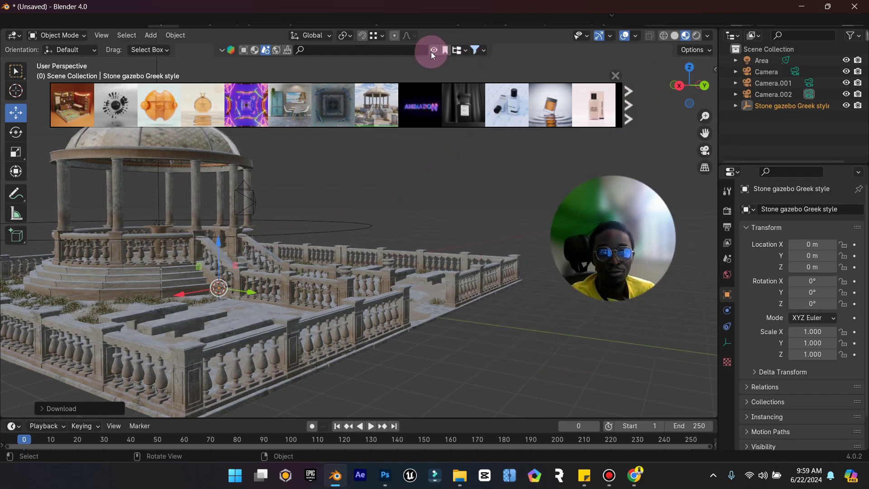
# - Hide the BlenderKit asset bar and frame the gazebo from the front, facing its entrance stairs
pyautogui.click(432, 51)
pyautogui.moveTo(358, 205); pyautogui.dragTo(312, 231, button='middle')
pyautogui.moveTo(705, 133); pyautogui.dragTo(699, 145)
pyautogui.scroll(5, 401, 263)
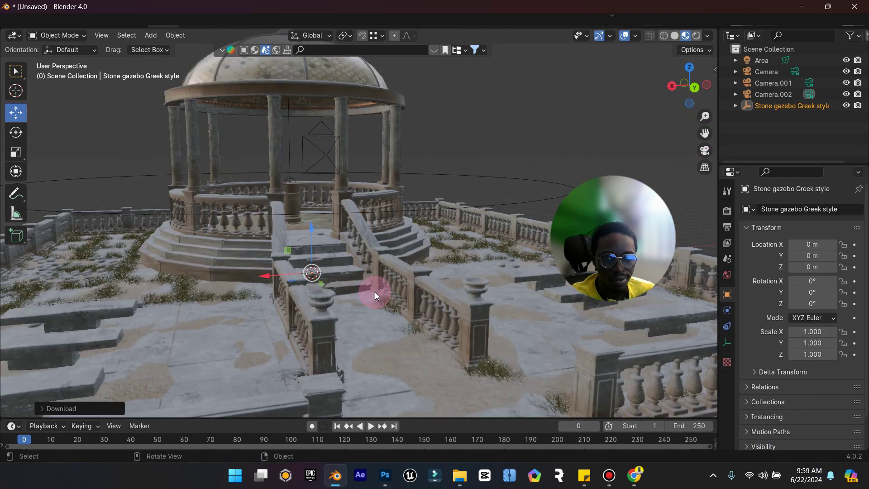
pyautogui.moveTo(375, 292); pyautogui.dragTo(357, 281, button='middle')
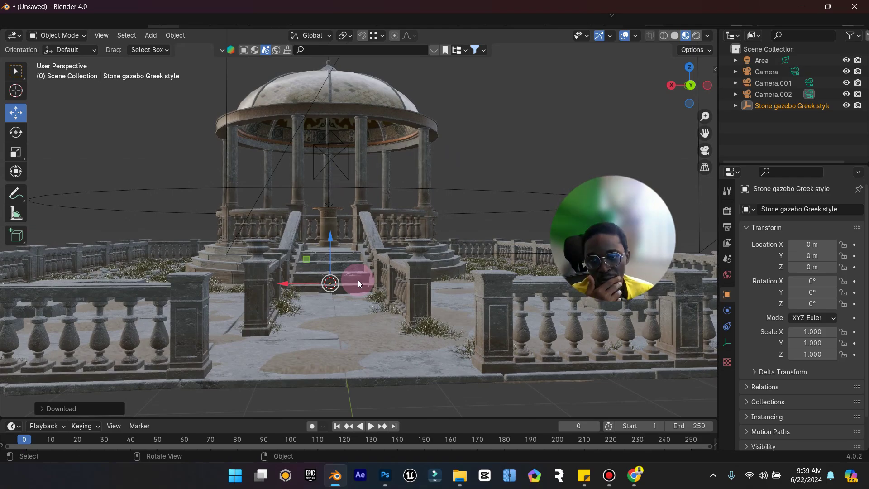
pyautogui.moveTo(650, 184); pyautogui.dragTo(843, 167)
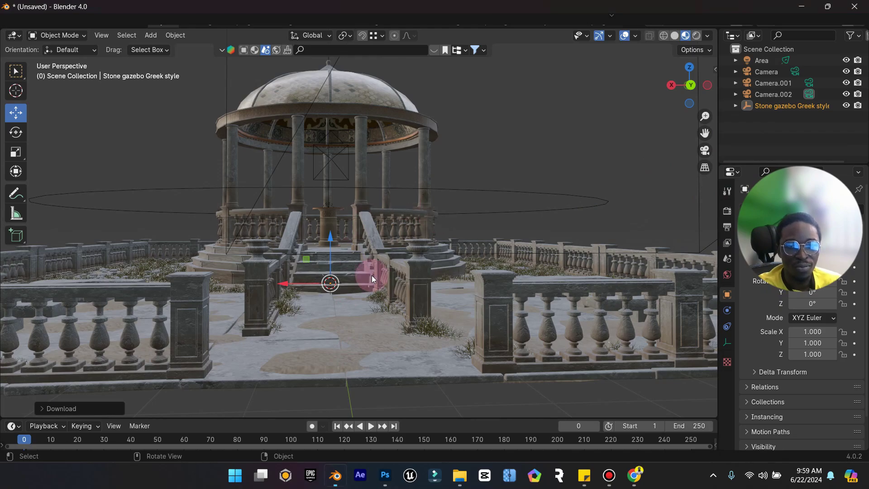
pyautogui.moveTo(372, 275); pyautogui.dragTo(281, 54, button='middle')
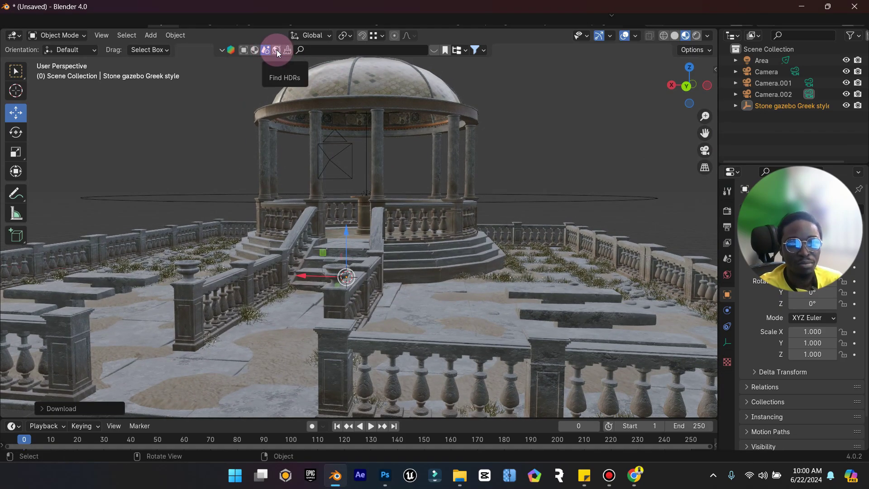
pyautogui.click(590, 262)
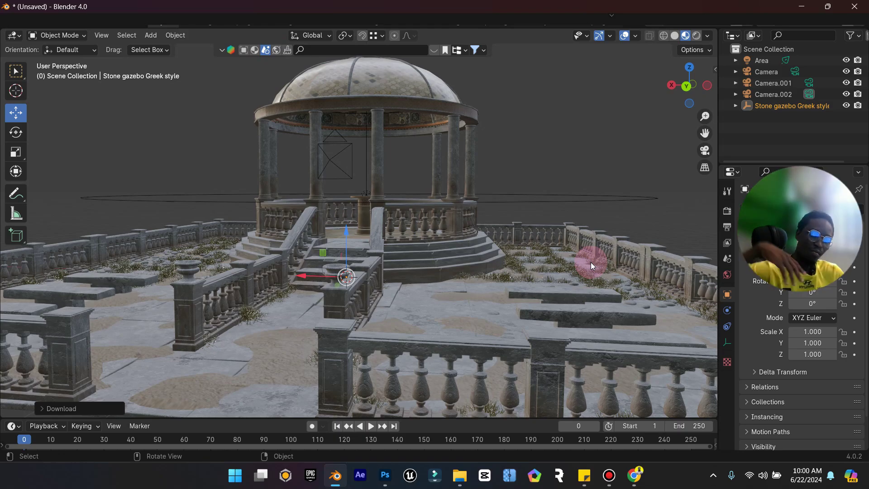